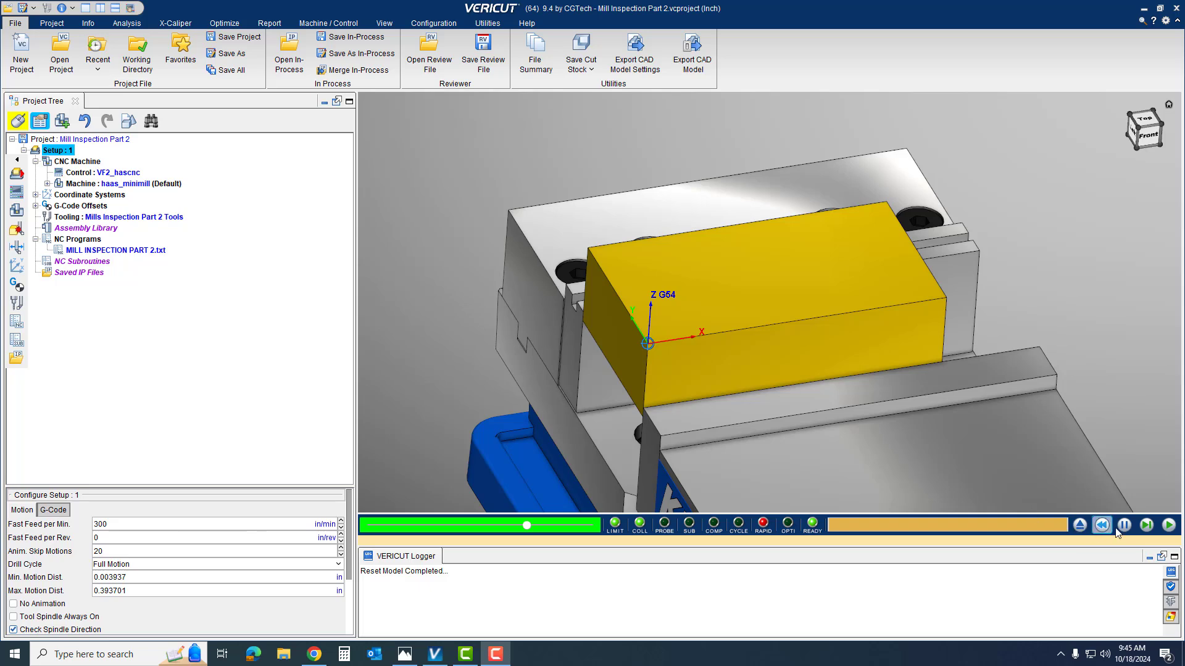
Simulate the whole Mill Inspection Part 2 program at a higher animation speed and save the cut stock over Part 2.vct in the Tutorial folder
{"action": "left_click", "coordinate": [1168, 525]}
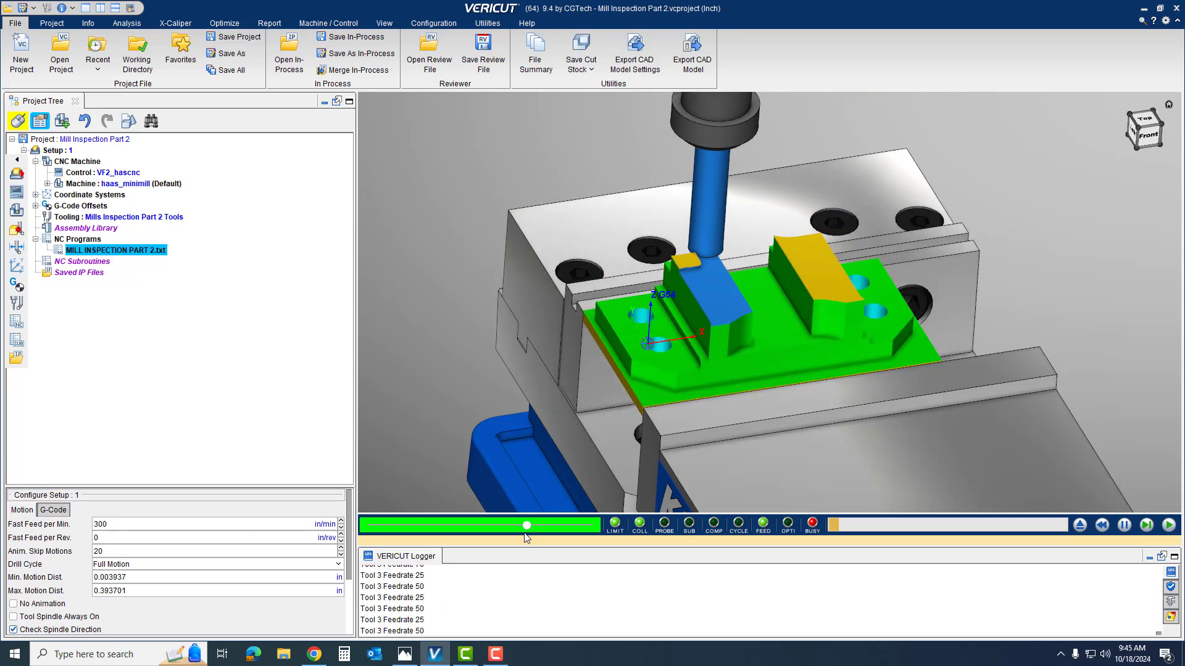
{"action": "left_click_drag", "start_coordinate": [527, 525], "coordinate": [577, 525]}
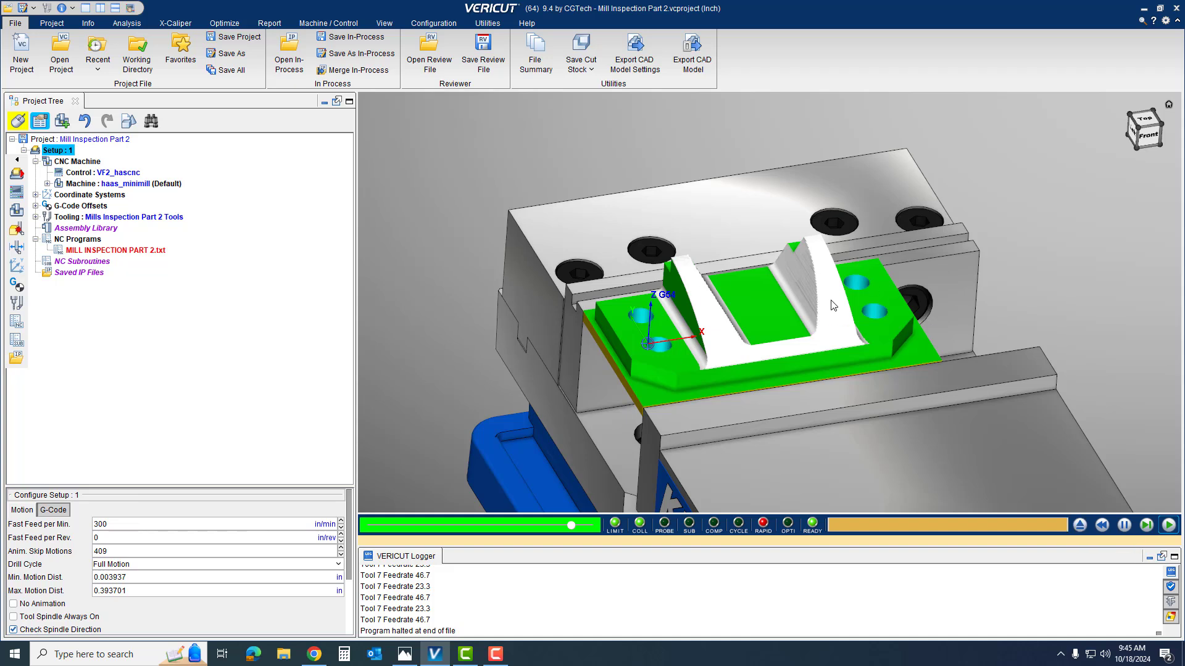
{"action": "left_click", "coordinate": [580, 77]}
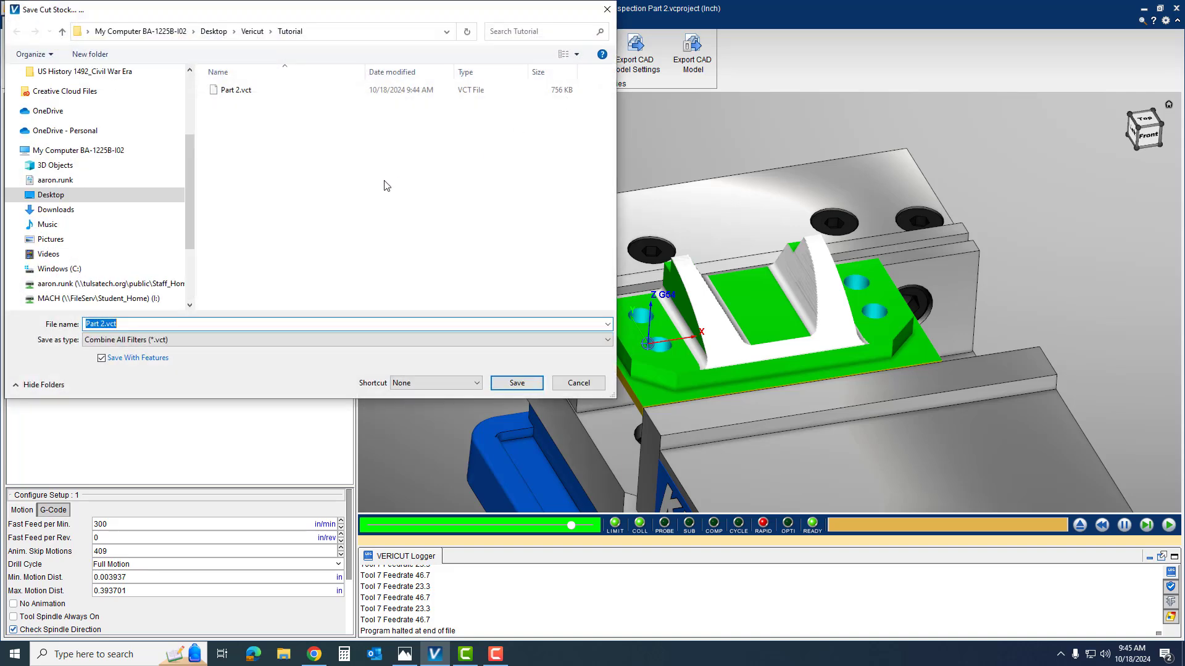
{"action": "left_click", "coordinate": [238, 91]}
{"action": "left_click", "coordinate": [517, 384]}
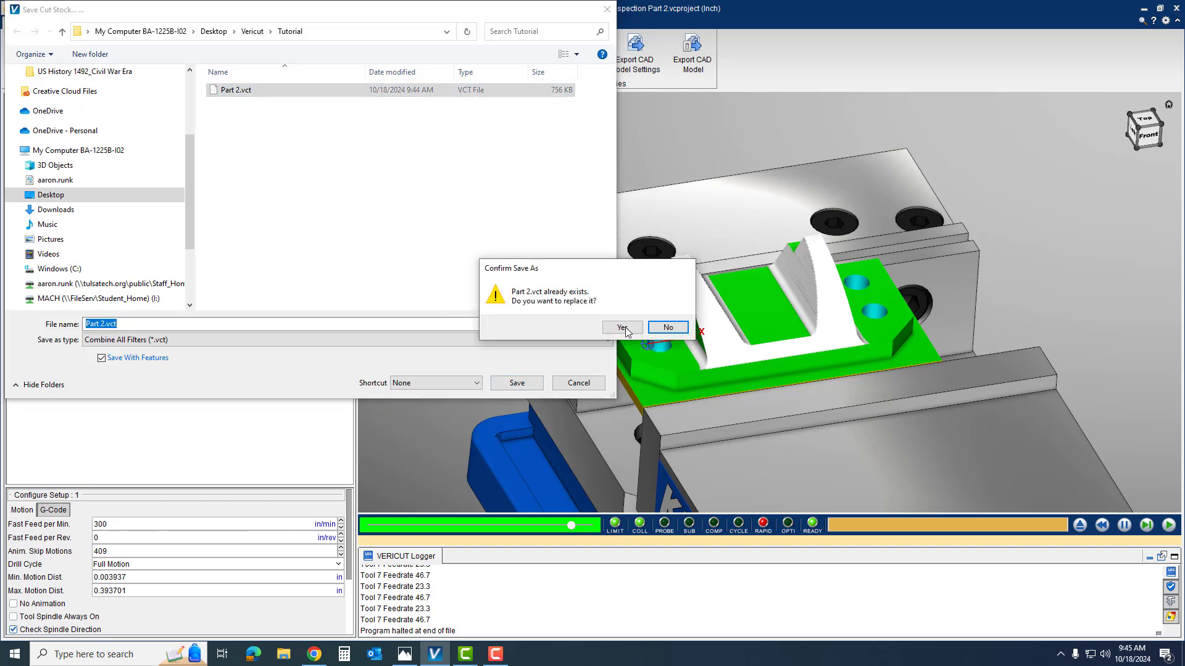
{"action": "left_click", "coordinate": [622, 327]}
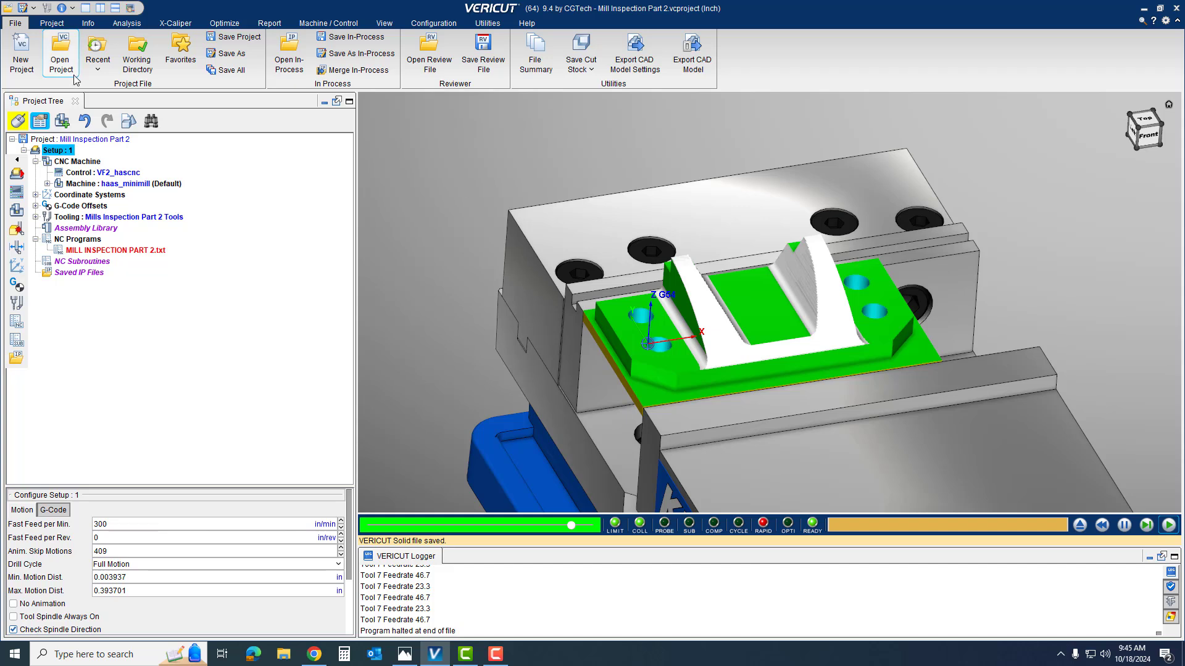
Open Mini Mill Template.vcproject from the Mini Mill Template folder under Vericut, ignoring all changes to the current project
{"action": "left_click", "coordinate": [8, 8]}
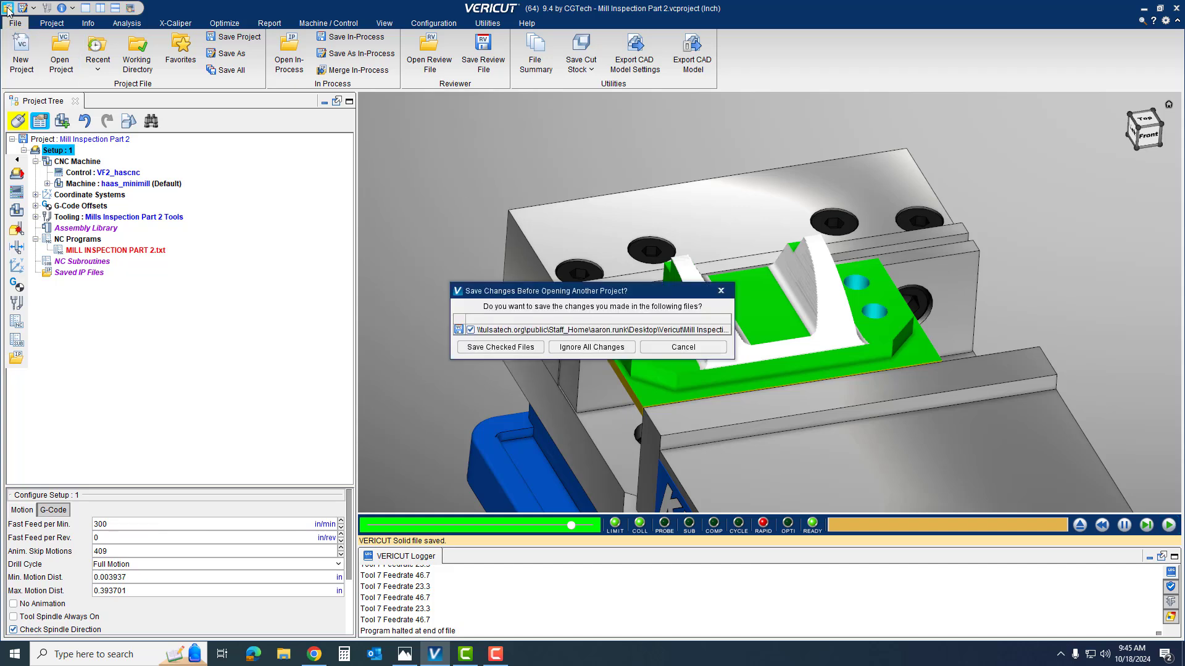
{"action": "left_click", "coordinate": [591, 347]}
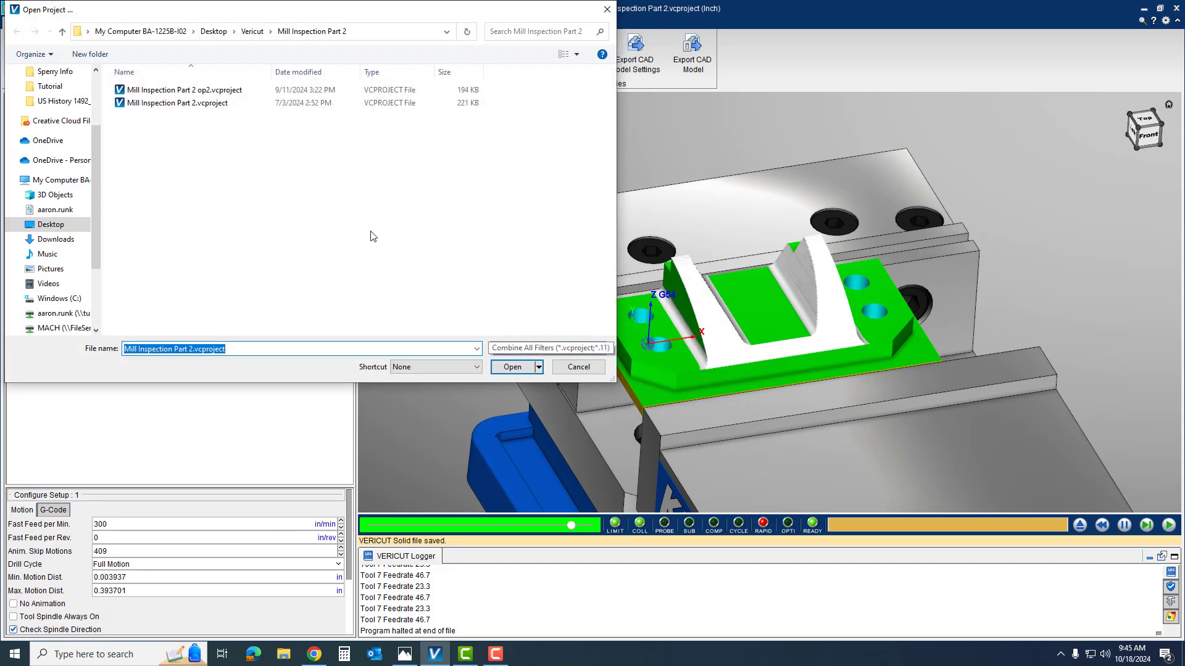
{"action": "left_click", "coordinate": [251, 31]}
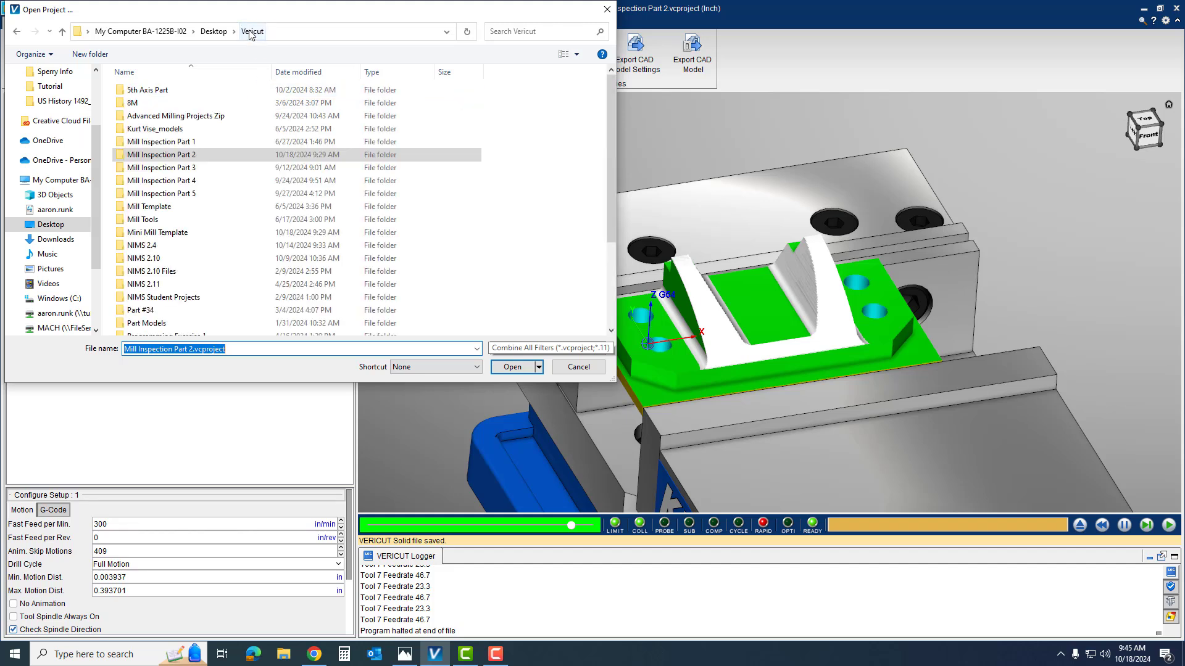
{"action": "left_click", "coordinate": [168, 236]}
{"action": "double_click", "coordinate": [167, 236]}
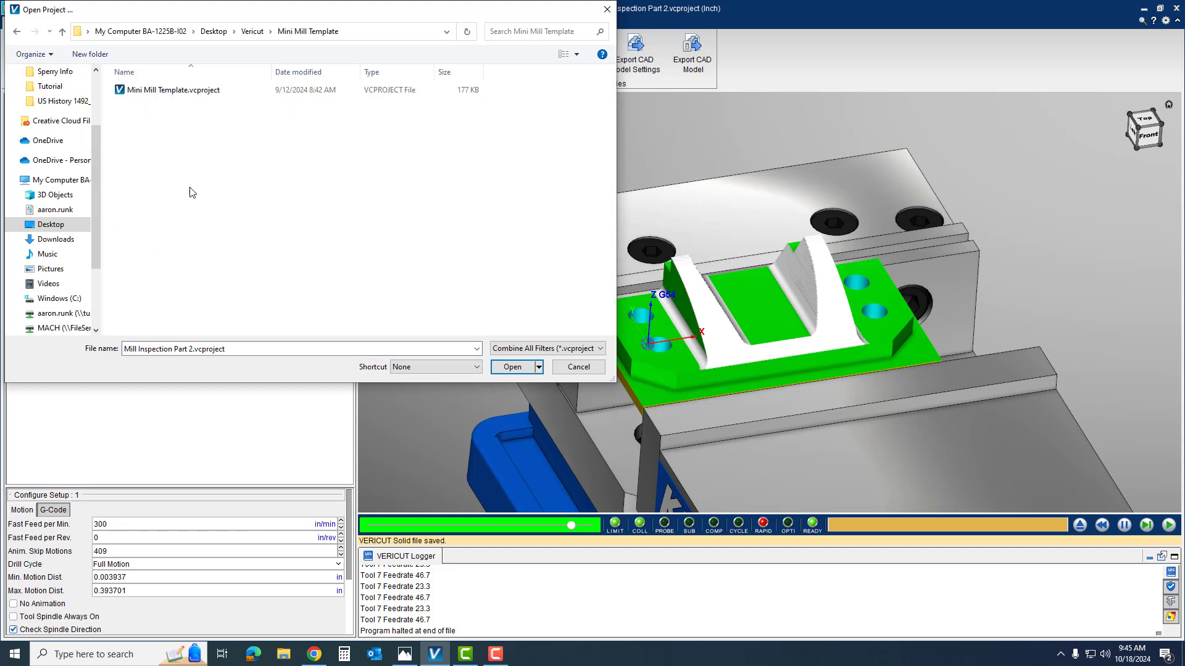
{"action": "left_click", "coordinate": [209, 91]}
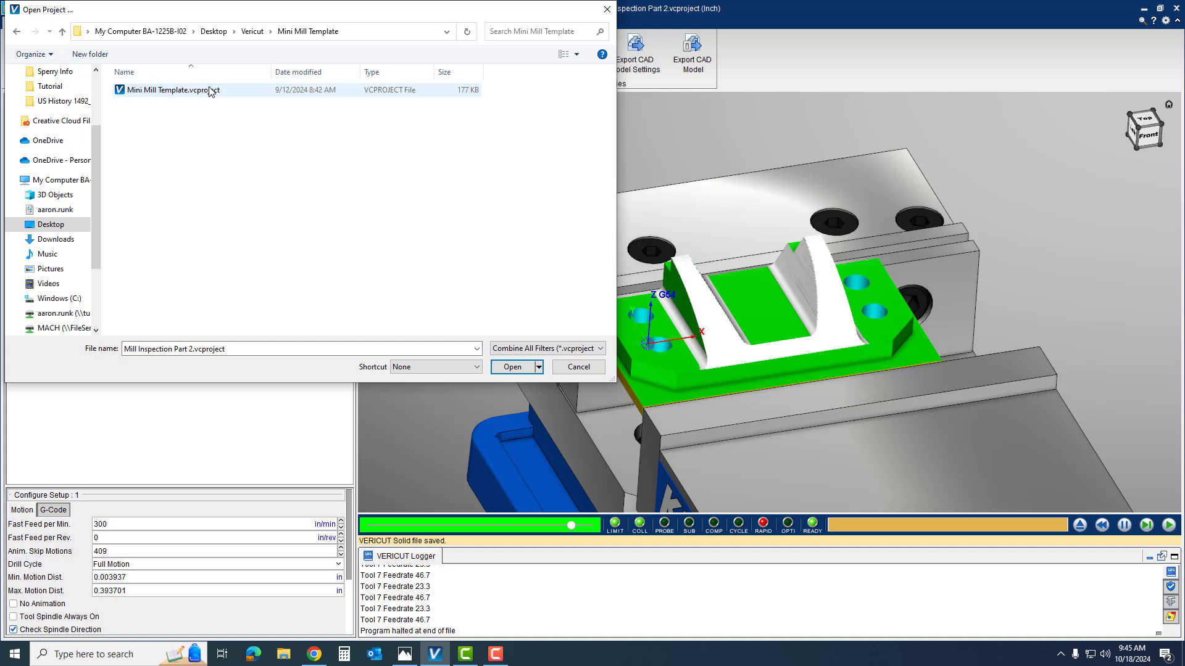
{"action": "left_click", "coordinate": [512, 367]}
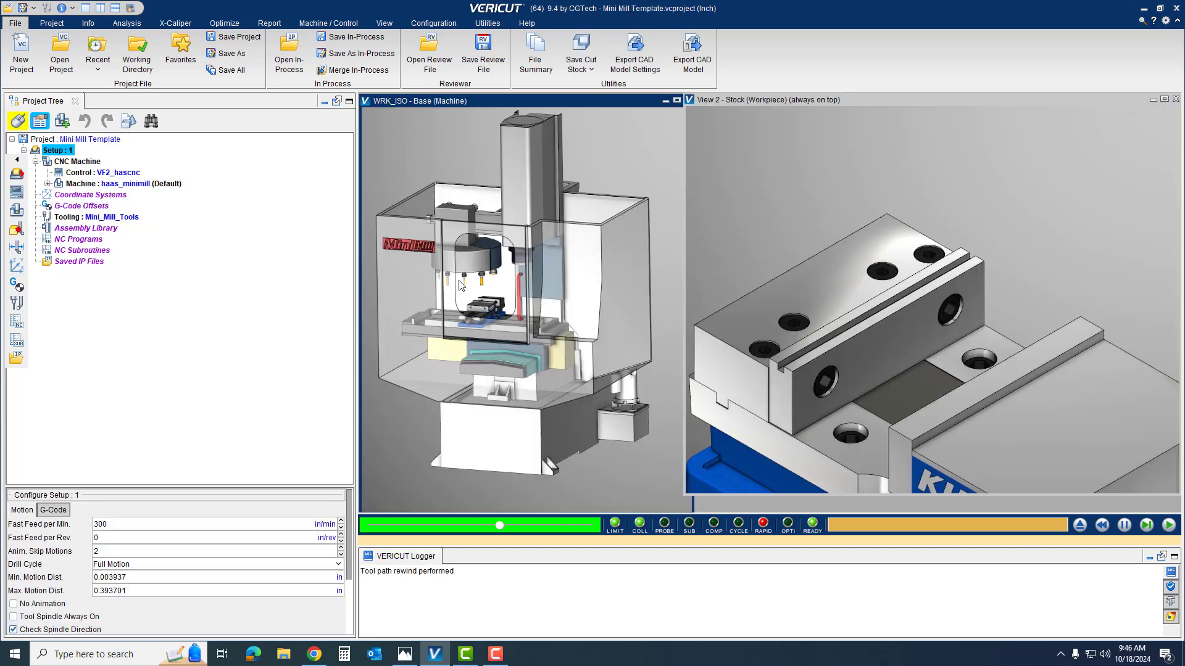
Add Part 2.vct from the Tutorial folder as a model file to the Stock component under Fixture
{"action": "middle_click_drag", "start_coordinate": [953, 411], "coordinate": [982, 331]}
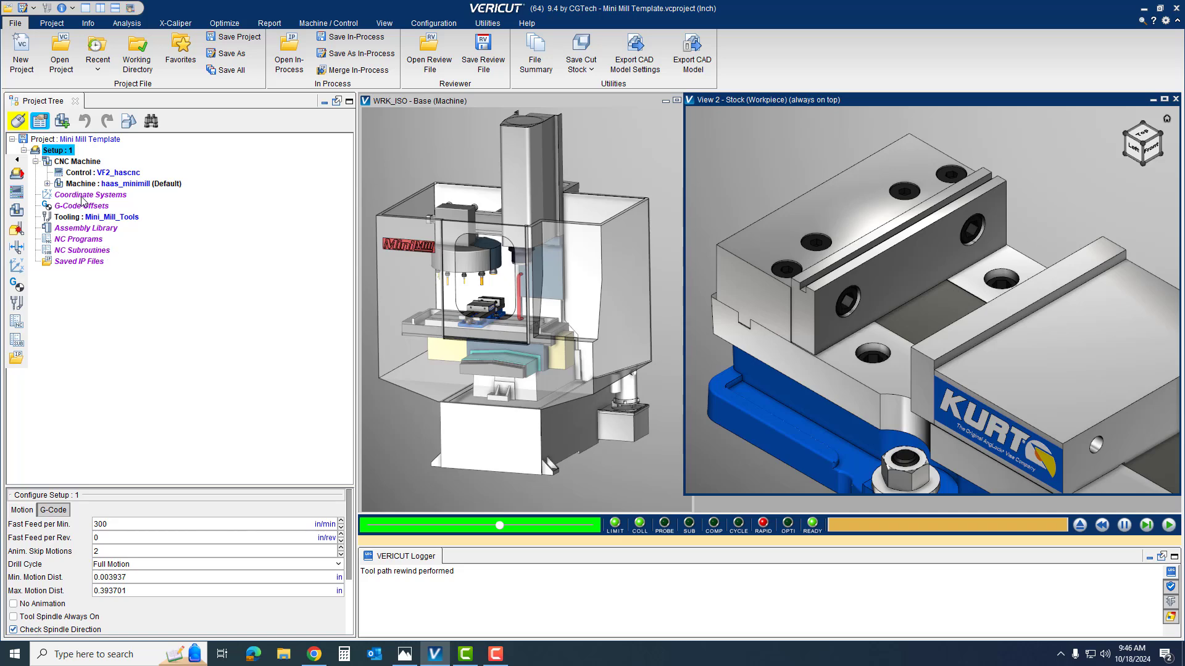
{"action": "left_click", "coordinate": [47, 183]}
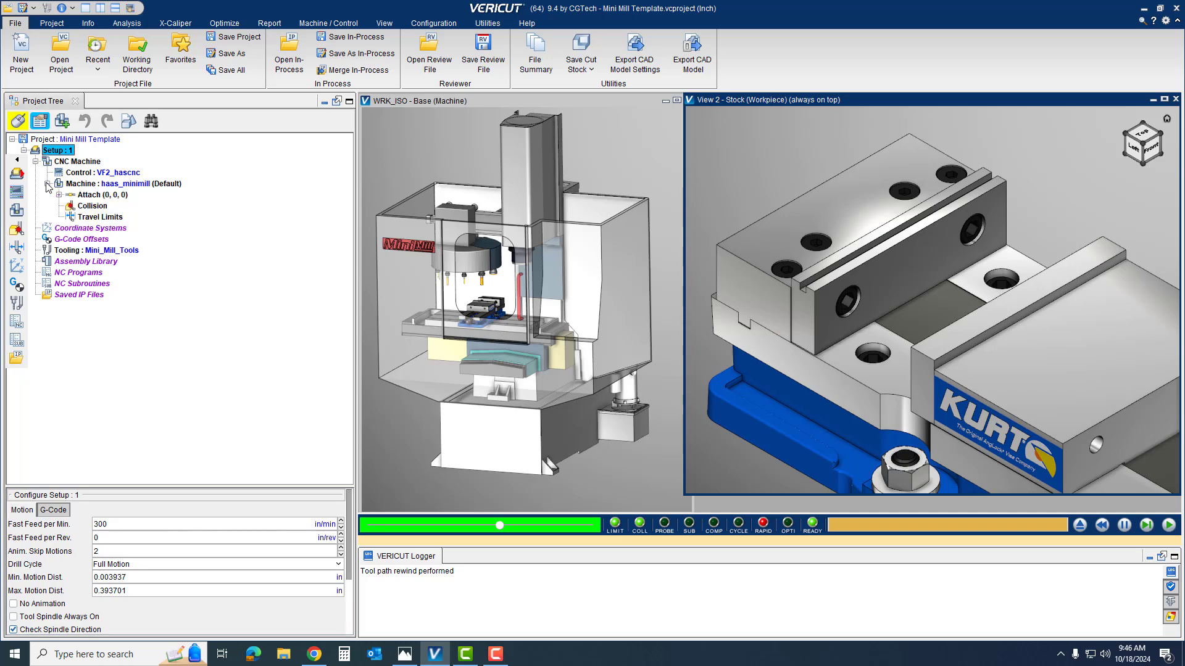
{"action": "left_click", "coordinate": [60, 195]}
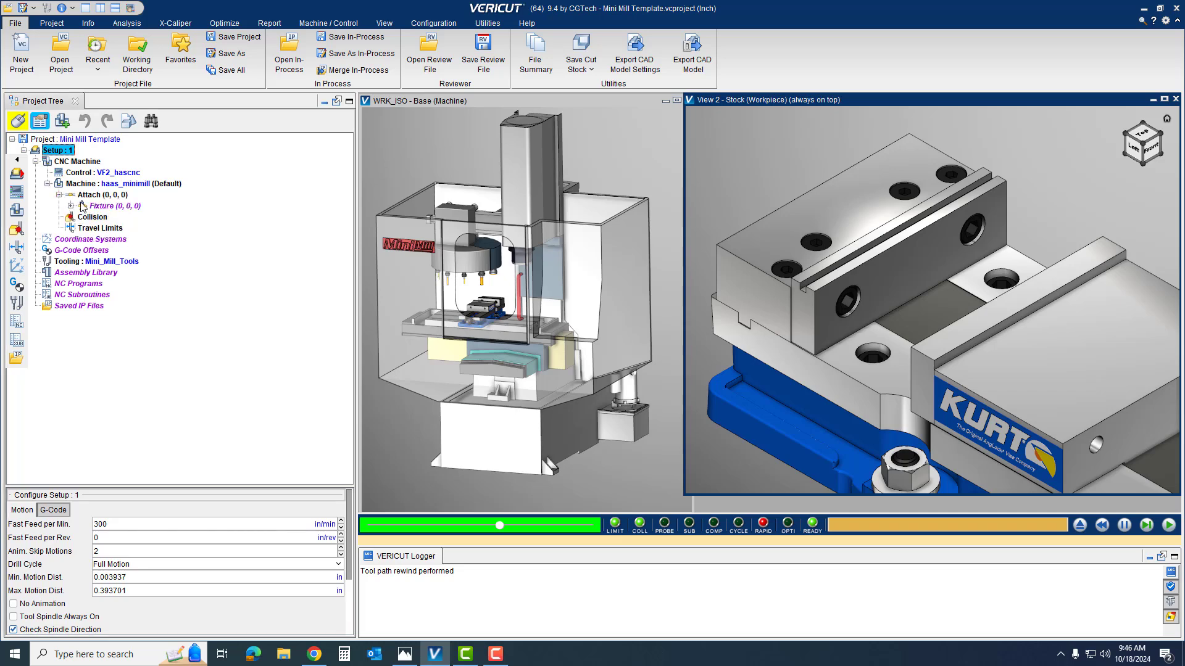
{"action": "left_click", "coordinate": [71, 205]}
{"action": "left_click", "coordinate": [118, 217]}
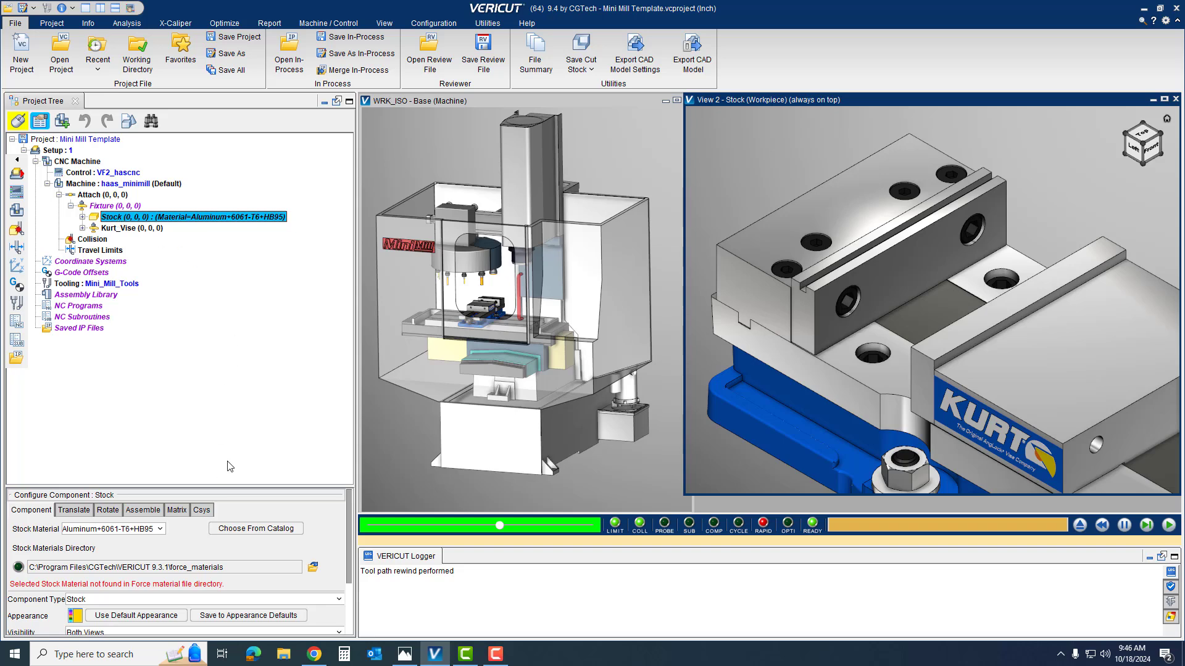
{"action": "scroll", "coordinate": [231, 559], "scroll_direction": "down", "scroll_amount": 3}
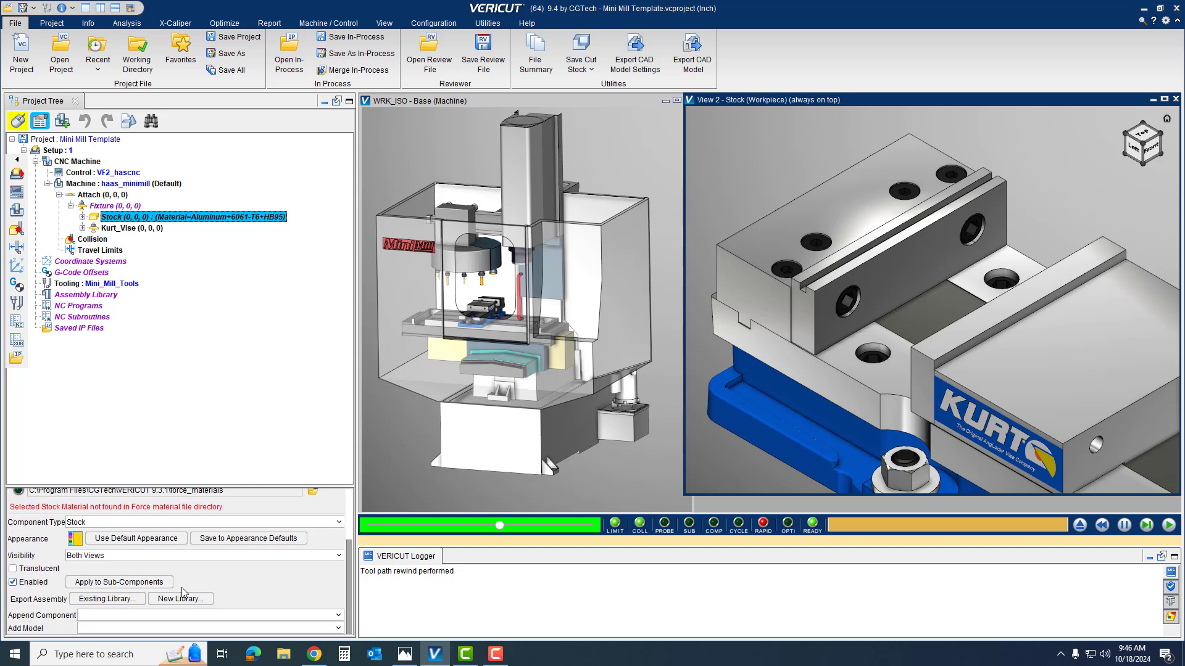
{"action": "left_click", "coordinate": [114, 629]}
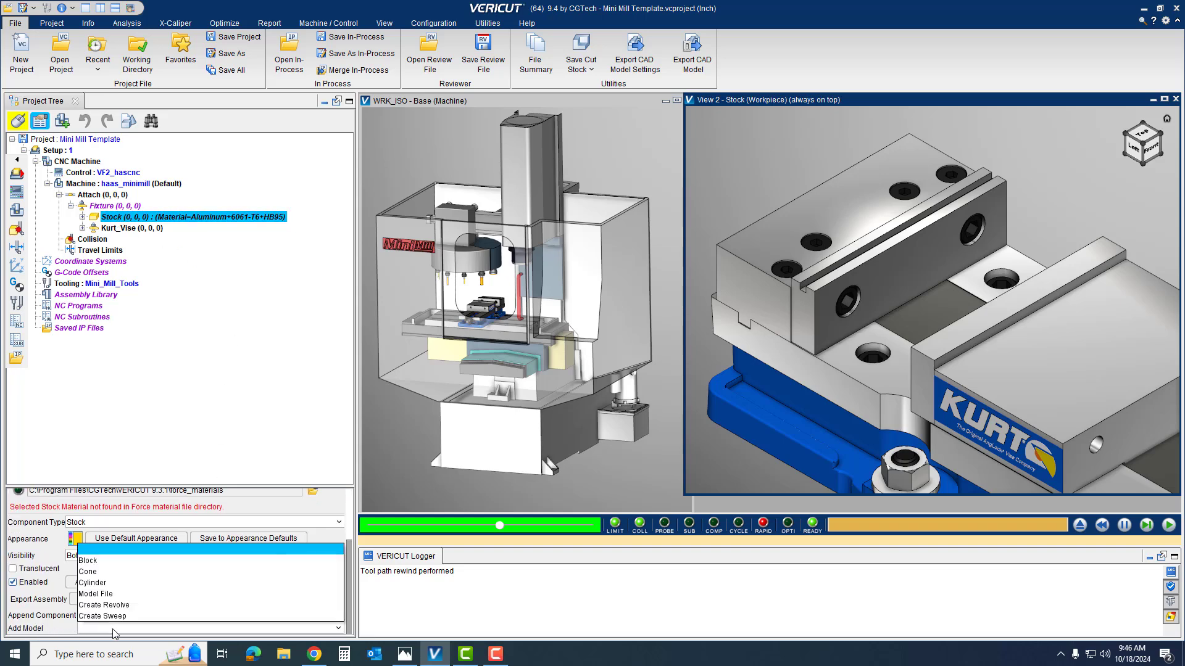
{"action": "left_click", "coordinate": [131, 594]}
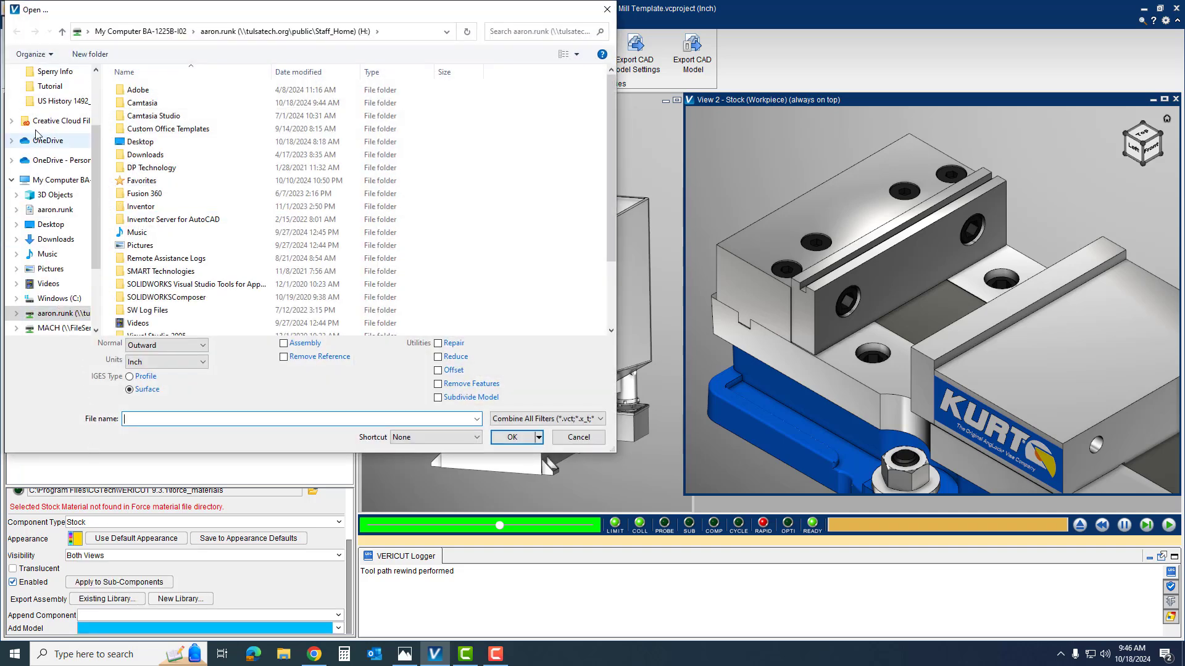
{"action": "left_click", "coordinate": [51, 90]}
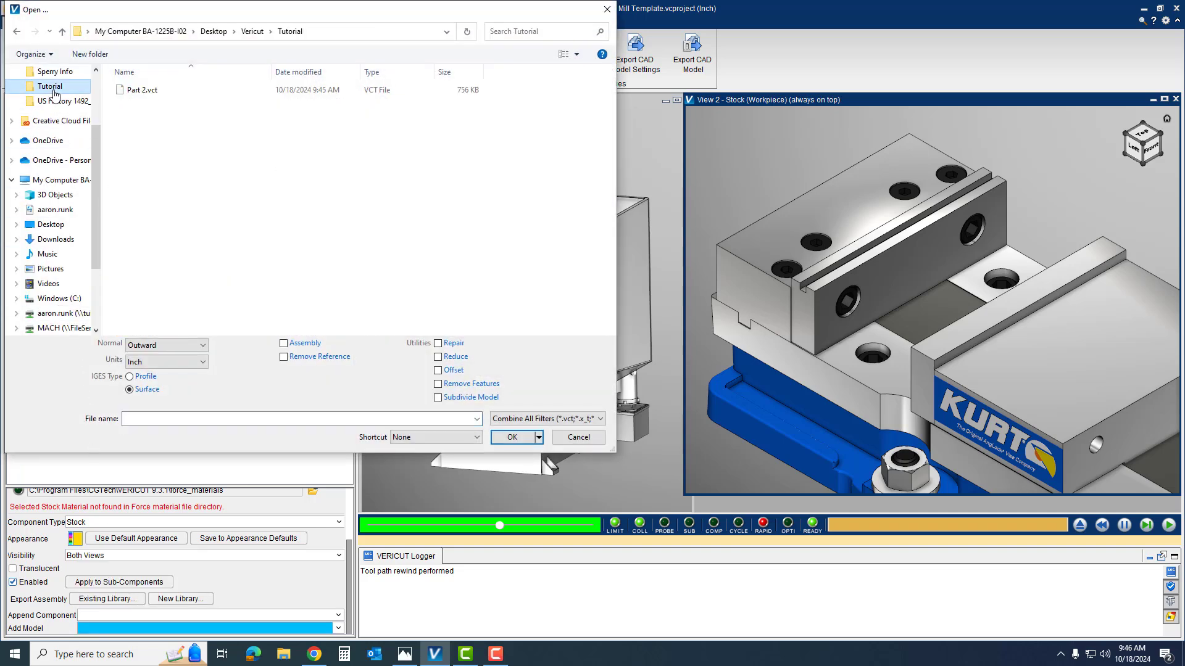
{"action": "left_click", "coordinate": [143, 90]}
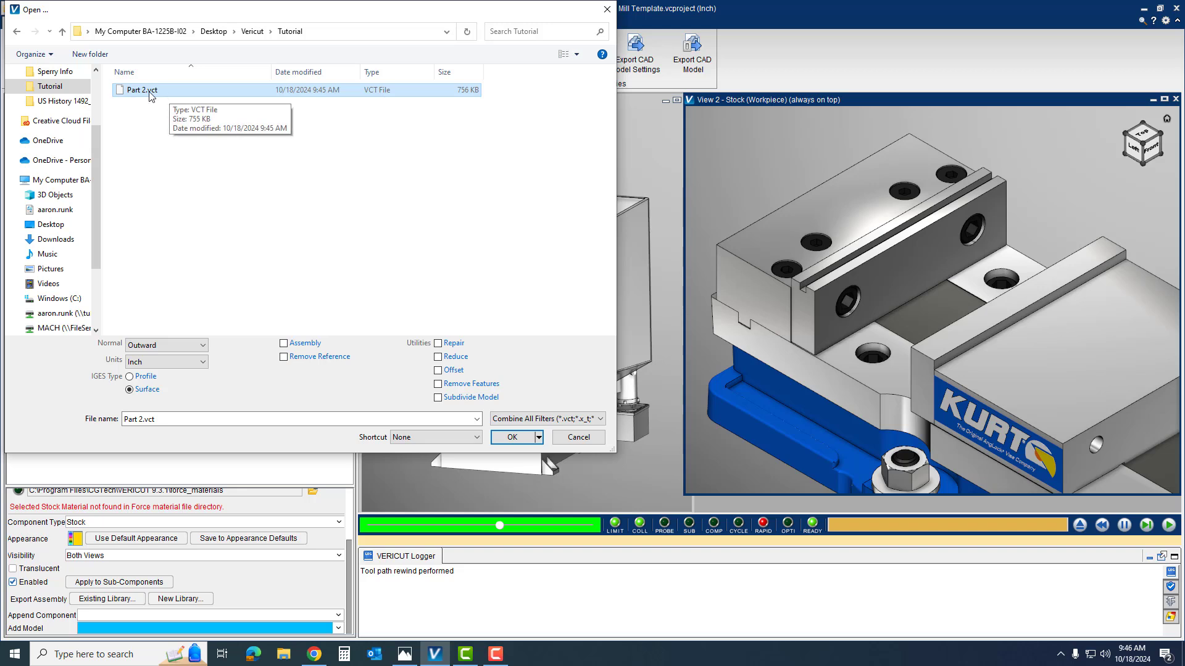
{"action": "left_click", "coordinate": [531, 419]}
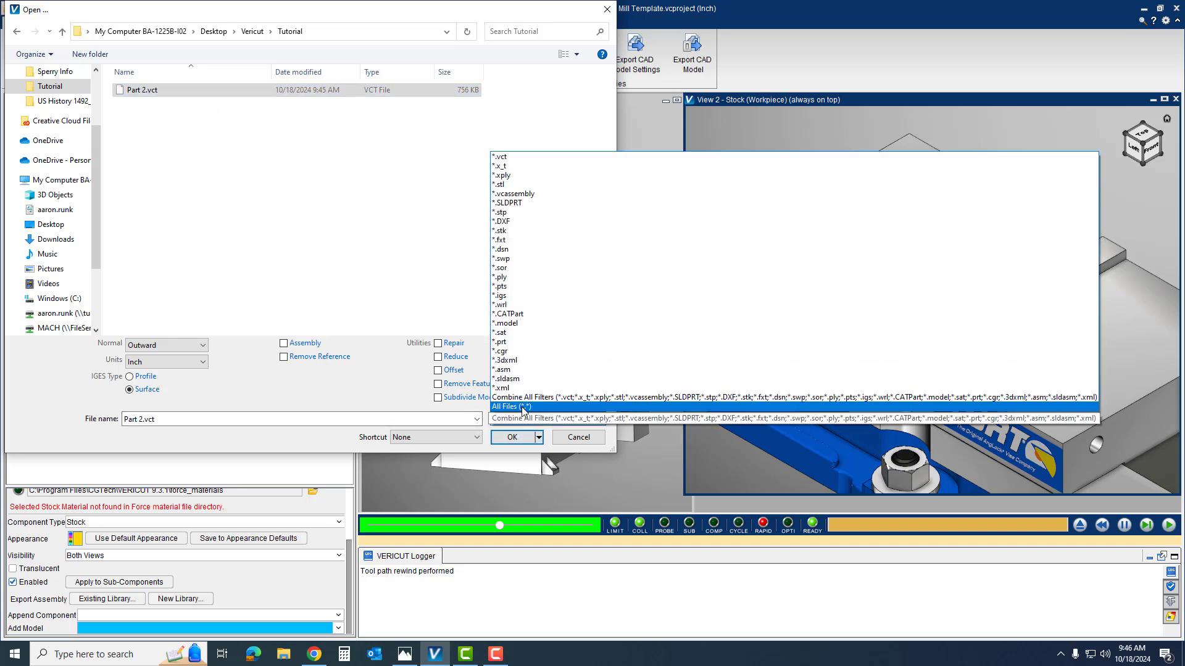
{"action": "left_click", "coordinate": [356, 278]}
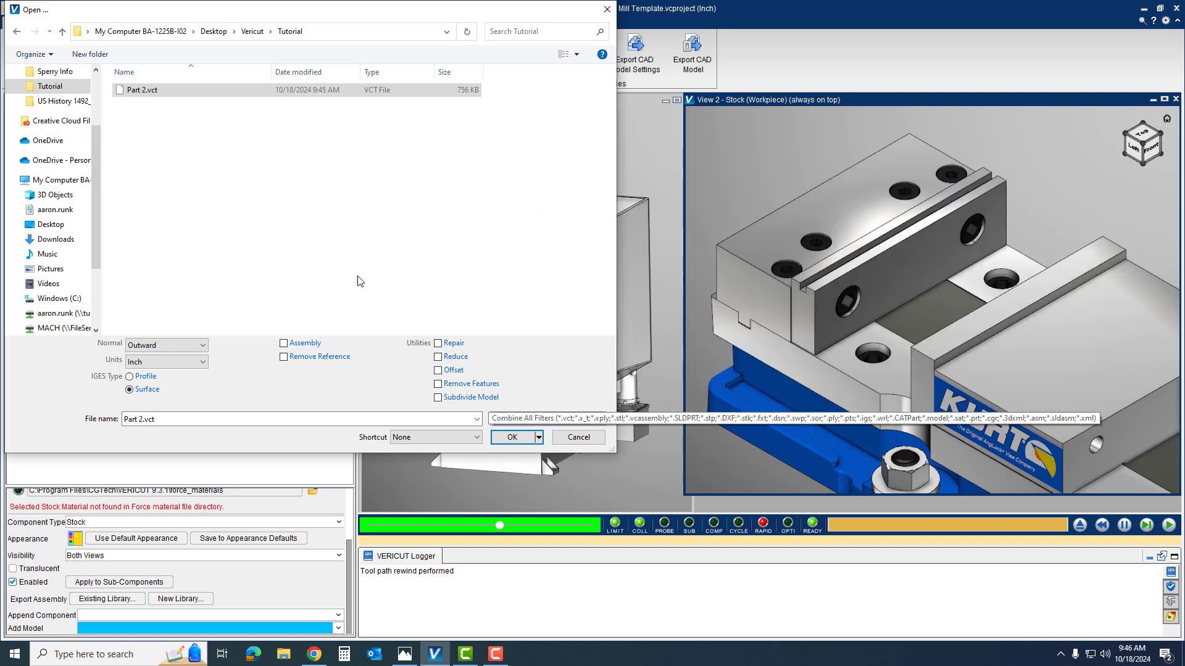
{"action": "left_click", "coordinate": [499, 432]}
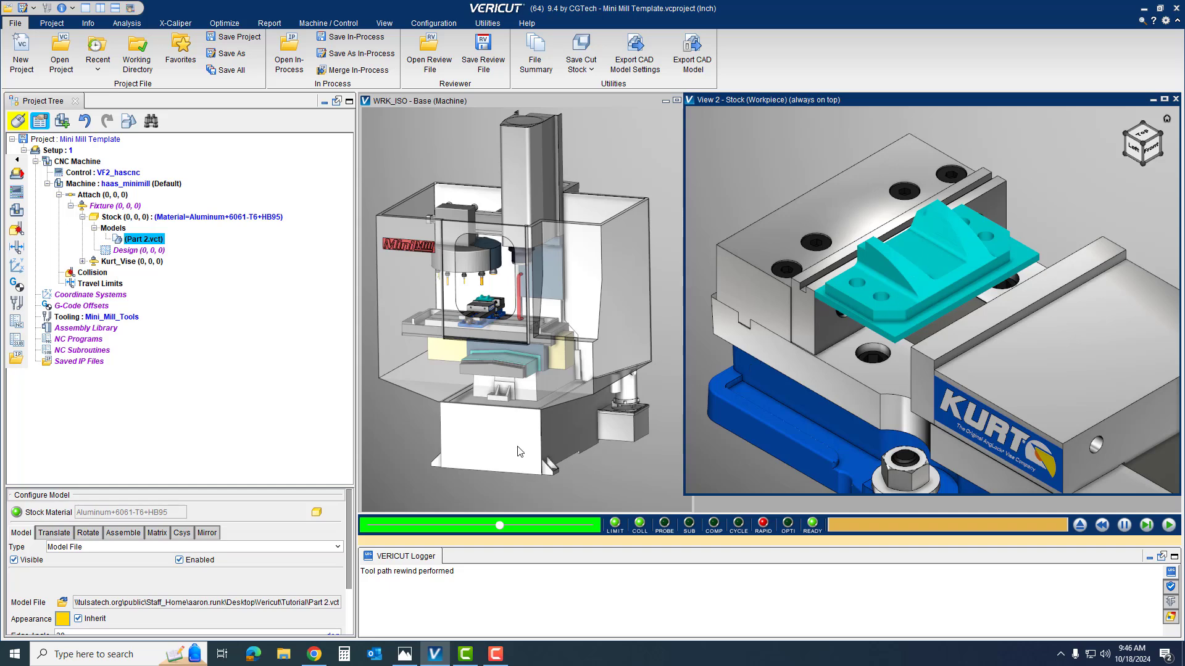
Following the OP2 setup picture, rotate the Part 2.vct stock model 90° in Z+ and 180° in Y- using 90° increments
{"action": "left_click", "coordinate": [405, 654]}
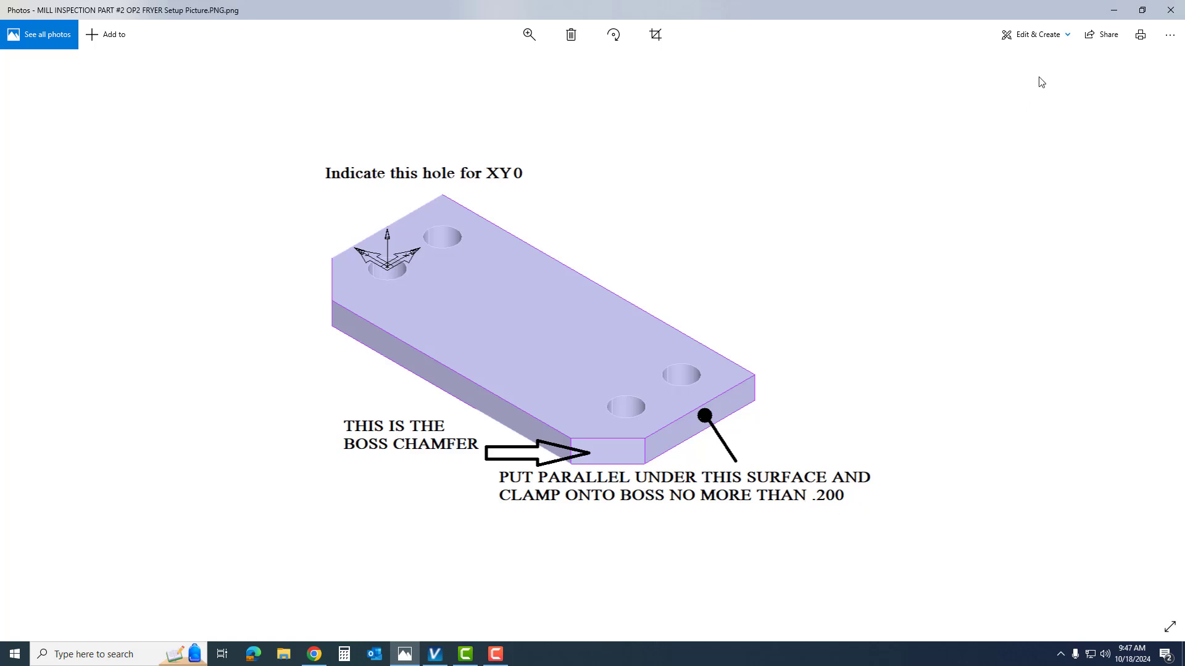
{"action": "left_click", "coordinate": [1121, 14]}
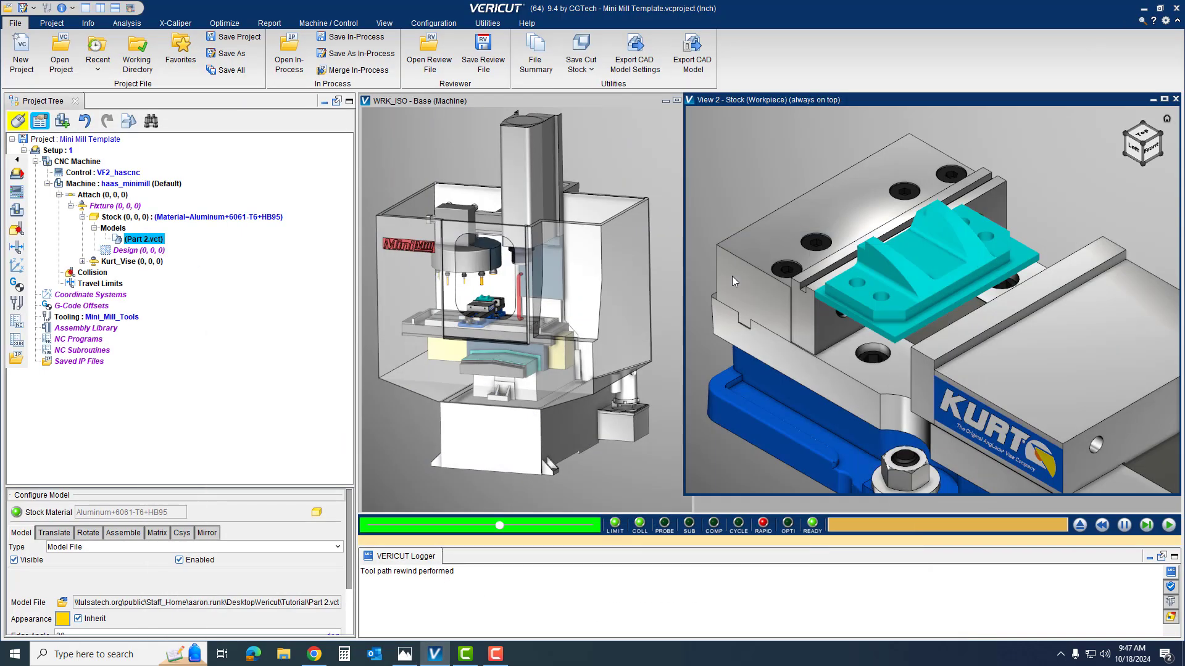
{"action": "scroll", "coordinate": [1003, 382], "scroll_direction": "down", "scroll_amount": 5}
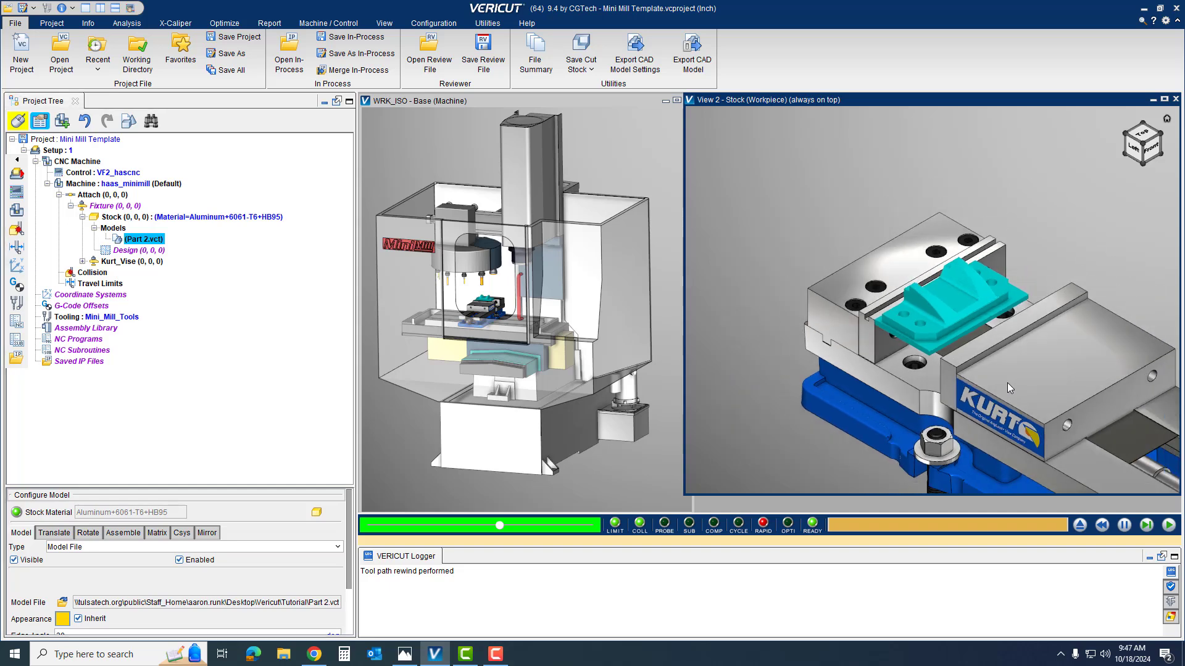
{"action": "scroll", "coordinate": [886, 298], "scroll_direction": "down", "scroll_amount": 5}
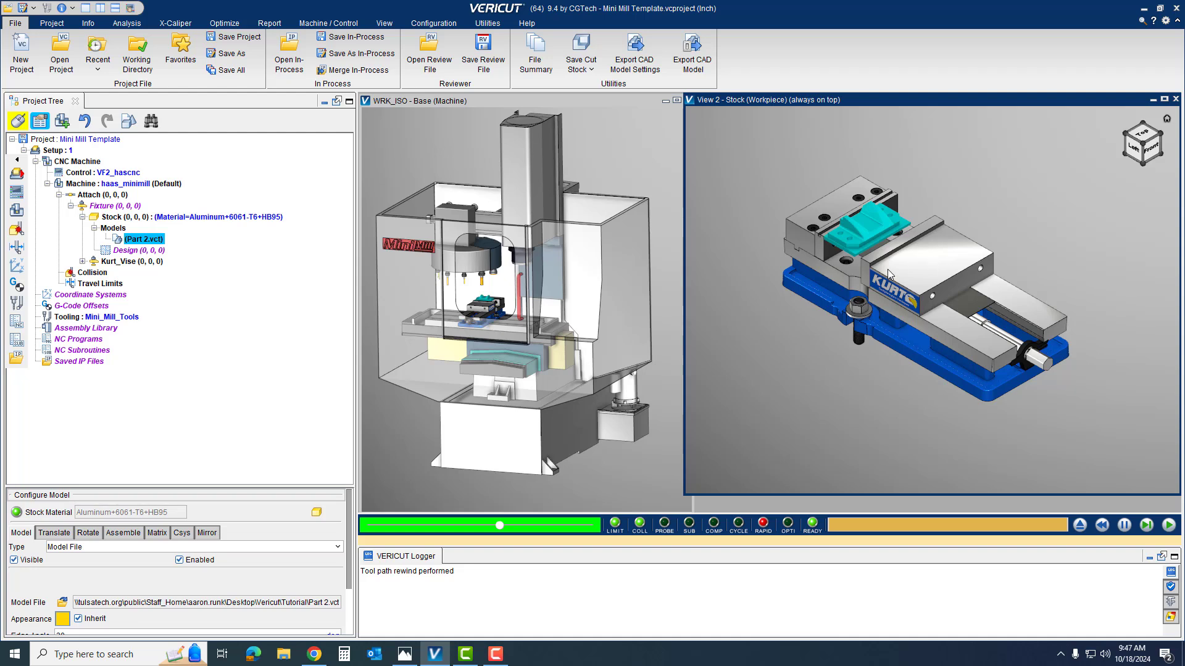
{"action": "left_click", "coordinate": [87, 534]}
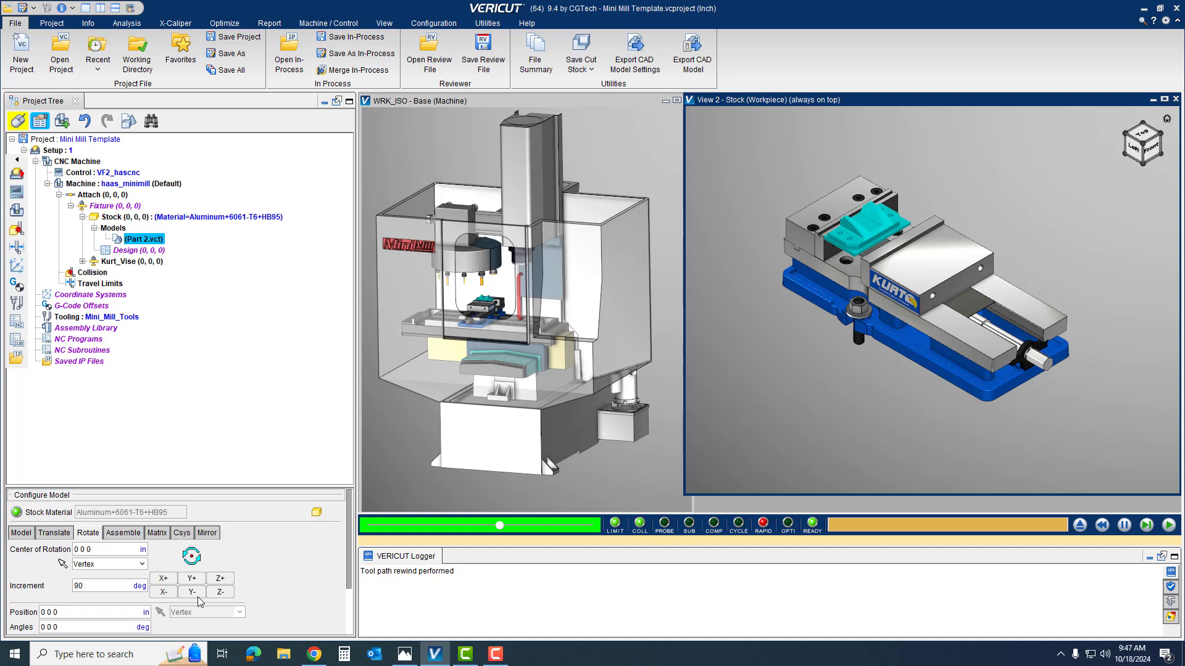
{"action": "left_click", "coordinate": [224, 583]}
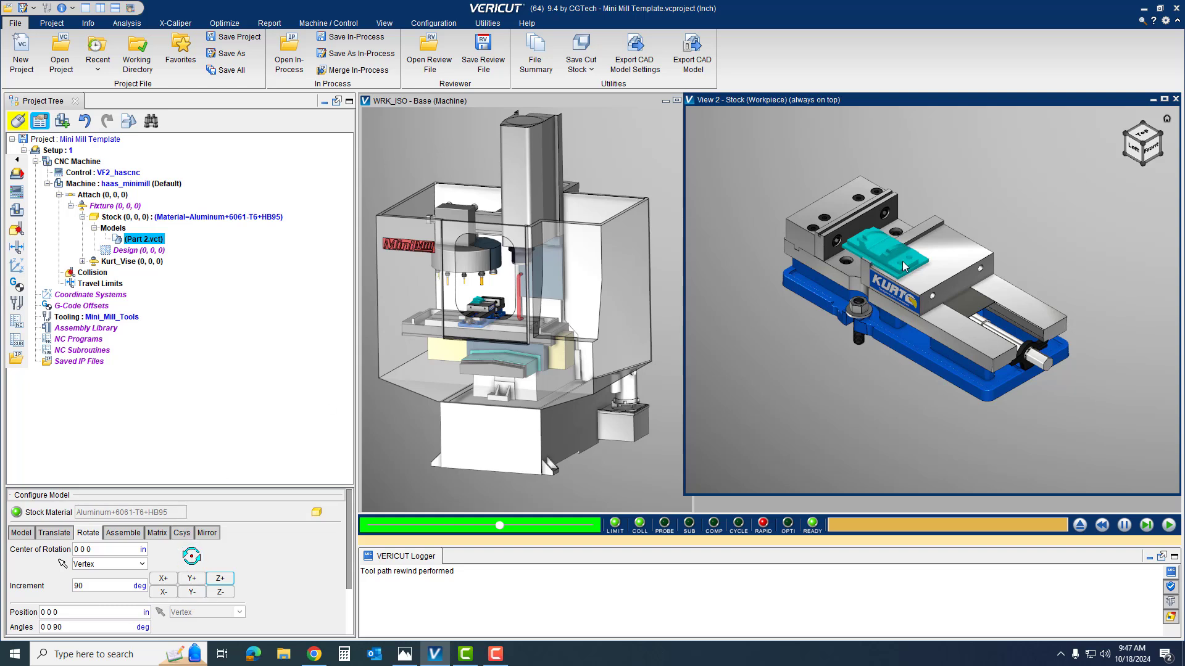
{"action": "left_click", "coordinate": [194, 592]}
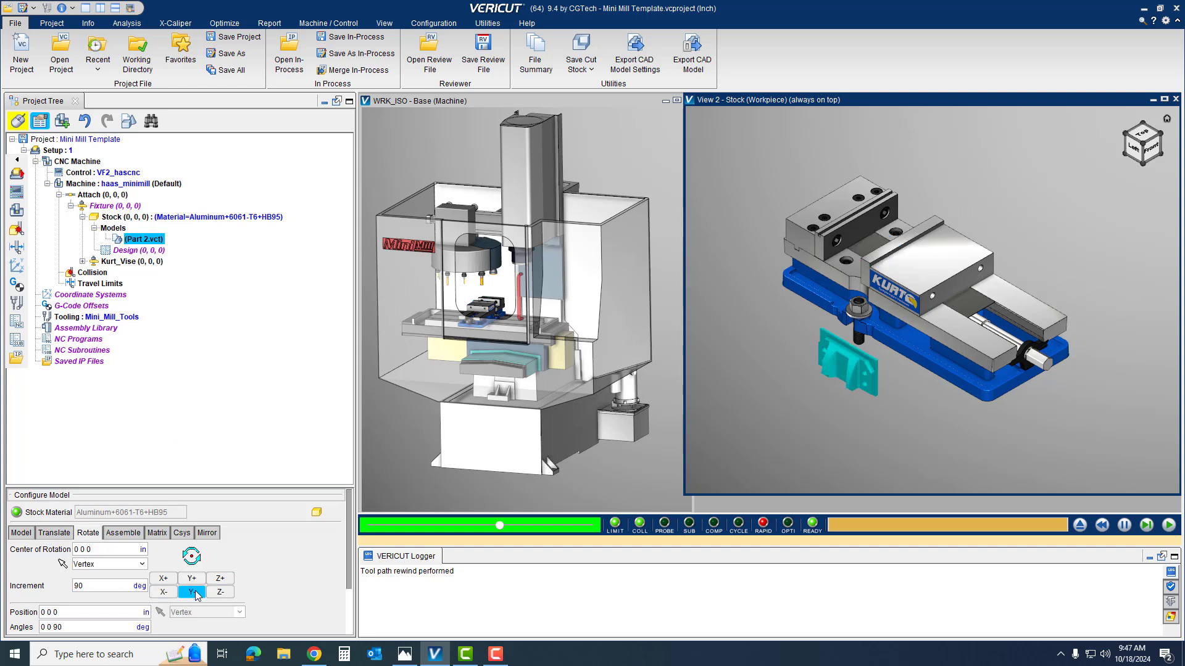
{"action": "left_click", "coordinate": [194, 592]}
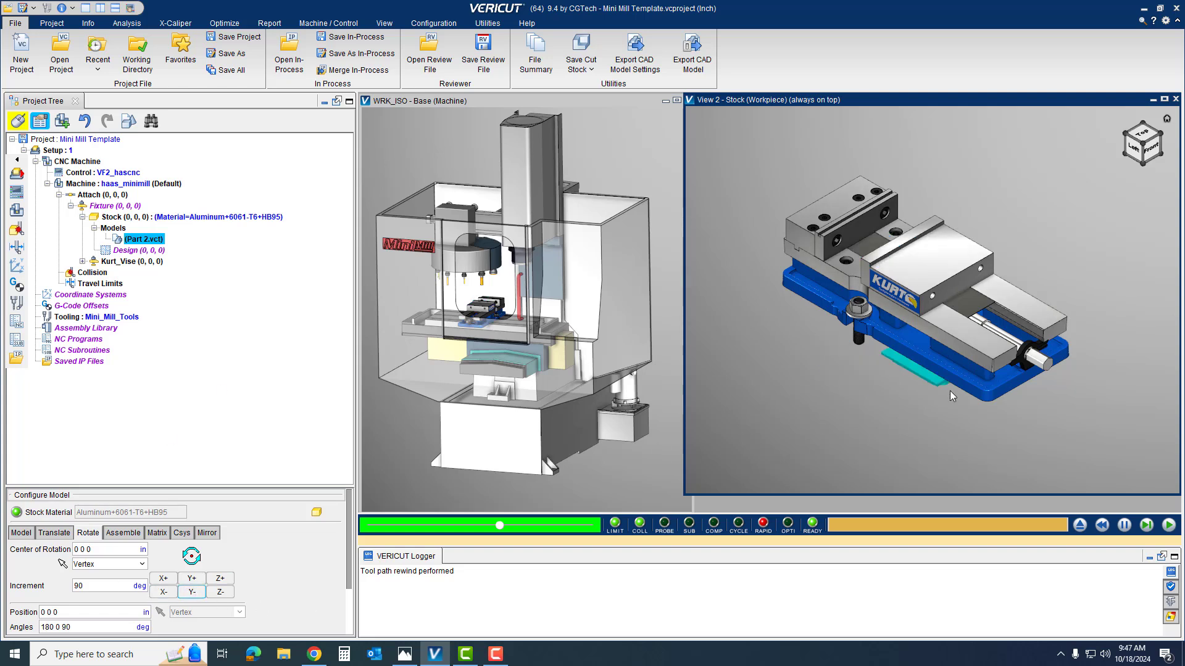
{"action": "middle_click_drag", "start_coordinate": [950, 390], "coordinate": [948, 347]}
{"action": "scroll", "coordinate": [951, 374], "scroll_direction": "up", "scroll_amount": 4}
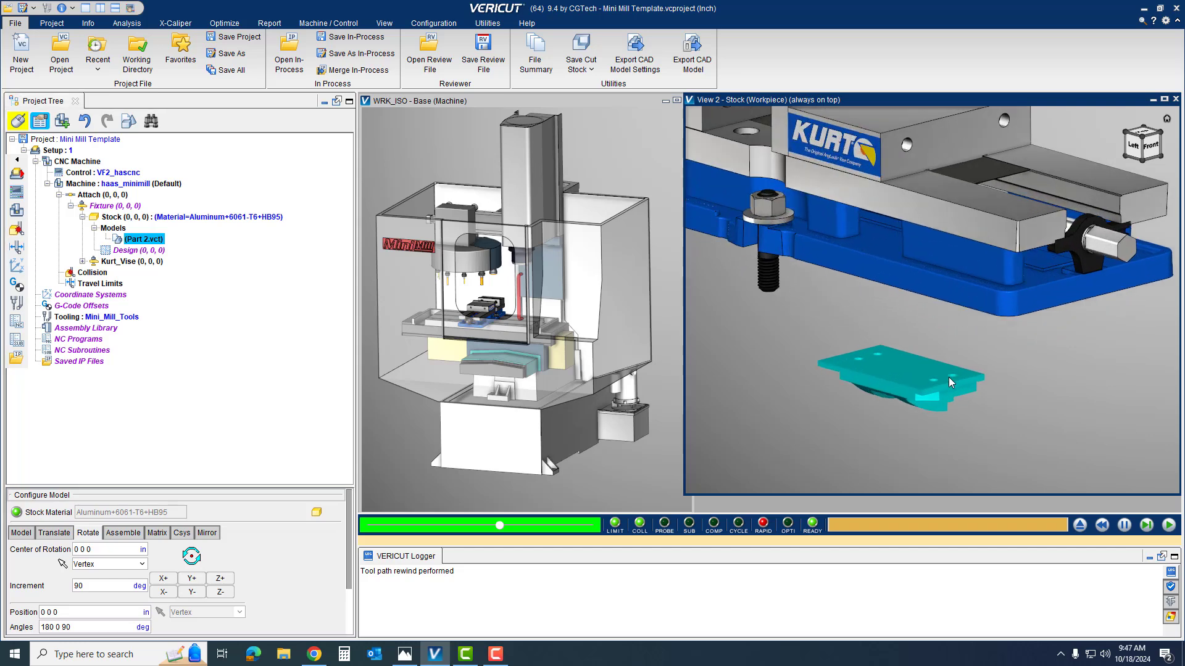
{"action": "scroll", "coordinate": [948, 384], "scroll_direction": "up", "scroll_amount": 3}
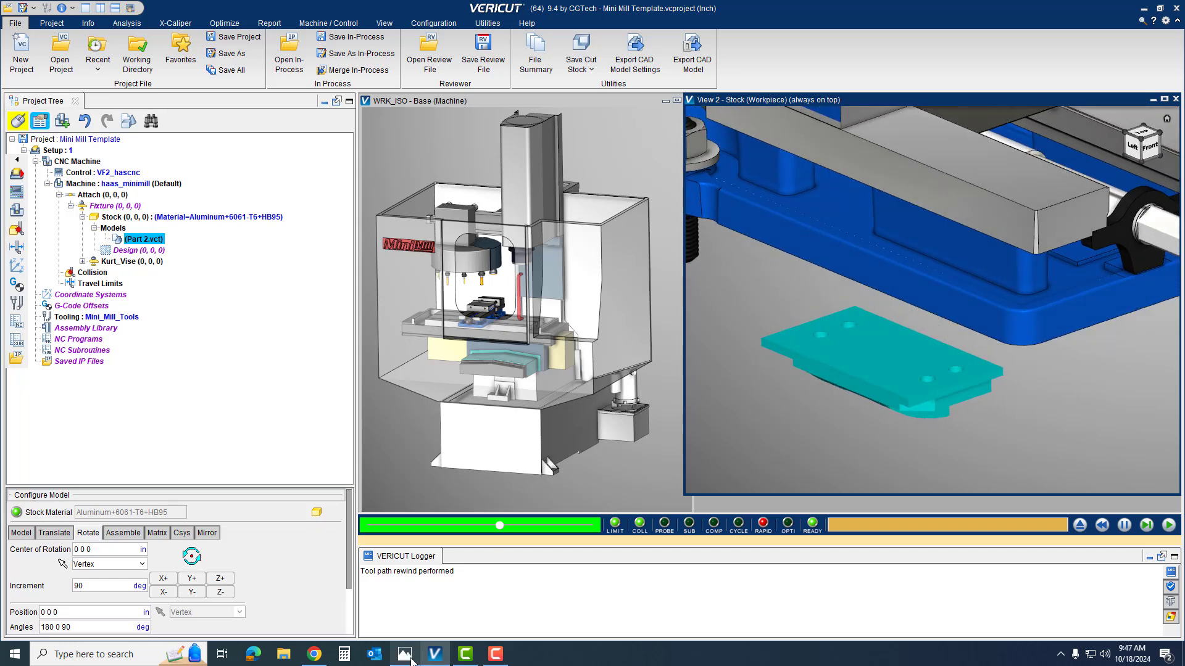
Compare the rotated Part 2.vct stock with the OP2 setup picture and examine it beside the Kurt vise
{"action": "left_click", "coordinate": [408, 656]}
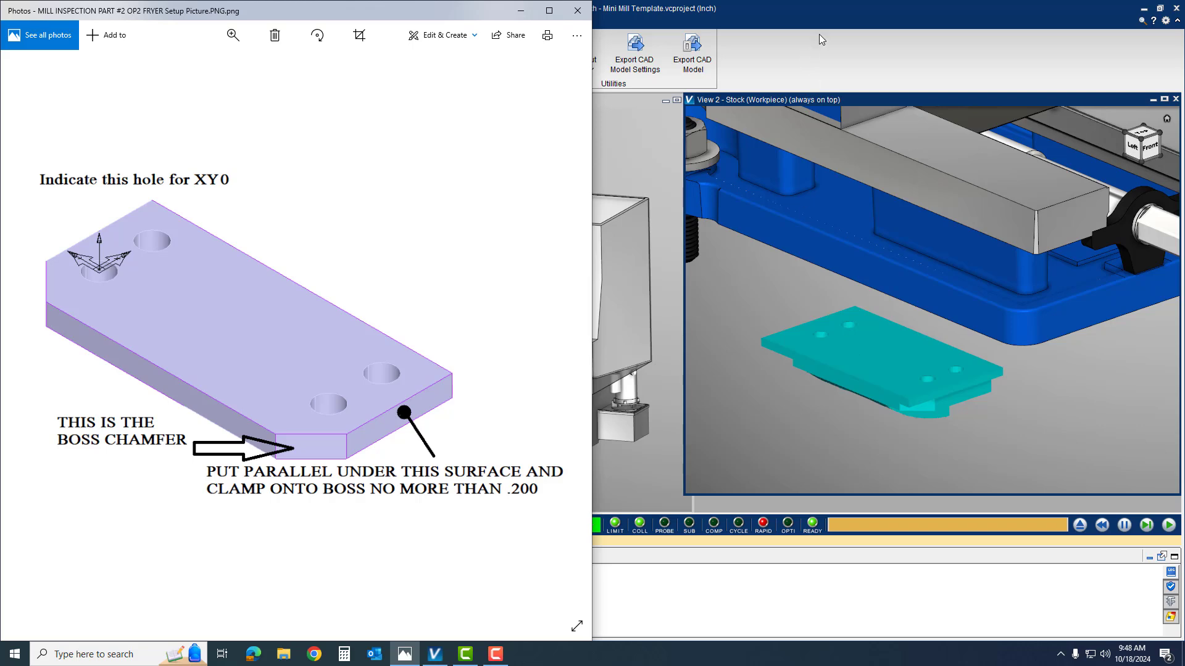
{"action": "left_click", "coordinate": [1160, 8]}
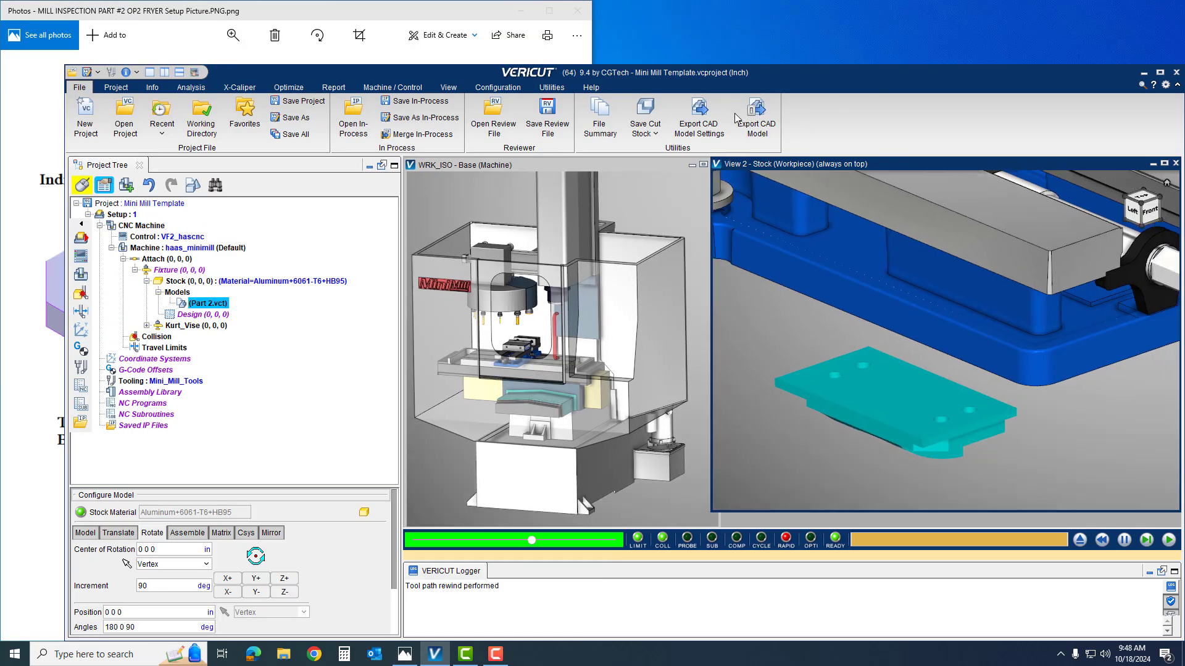
{"action": "left_click", "coordinate": [1160, 72]}
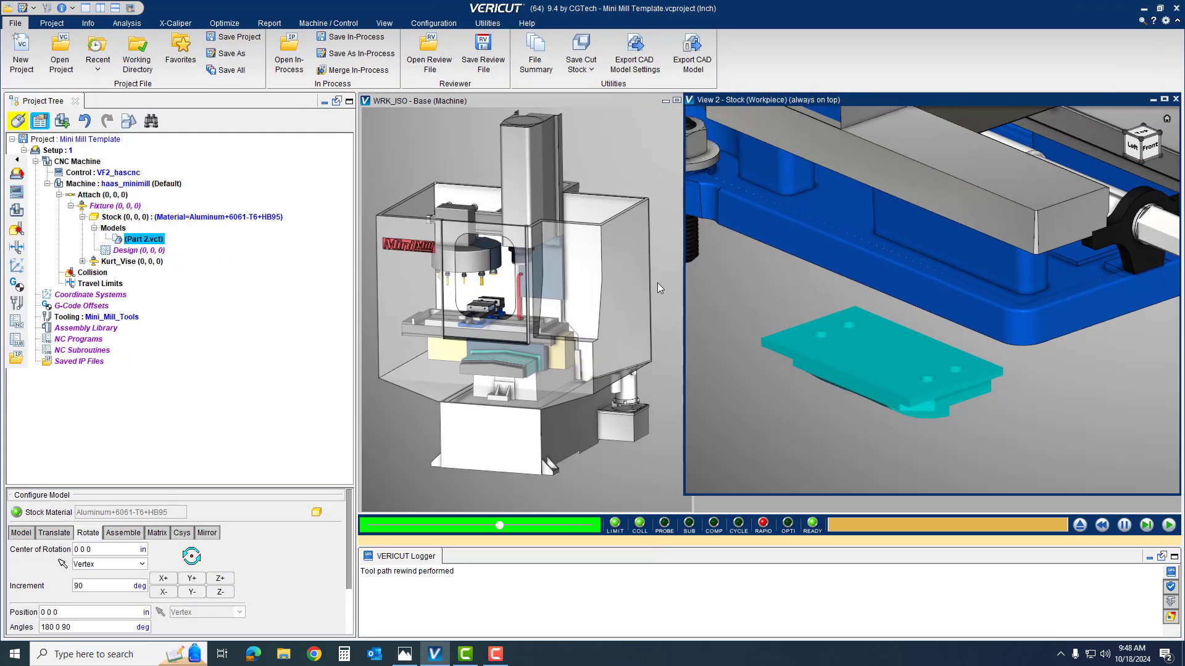
{"action": "scroll", "coordinate": [996, 325], "scroll_direction": "down", "scroll_amount": 6}
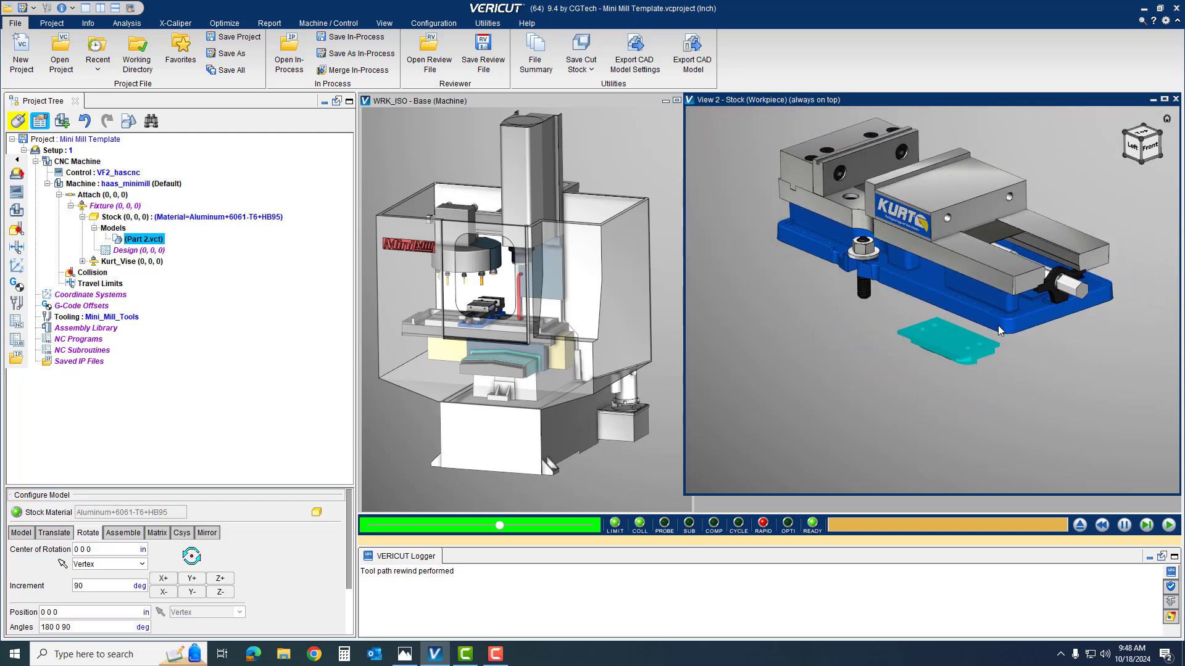
{"action": "scroll", "coordinate": [998, 328], "scroll_direction": "down", "scroll_amount": 2}
{"action": "middle_click_drag", "start_coordinate": [966, 247], "coordinate": [915, 249]}
{"action": "scroll", "coordinate": [975, 323], "scroll_direction": "up", "scroll_amount": 3}
{"action": "scroll", "coordinate": [968, 339], "scroll_direction": "up", "scroll_amount": 3}
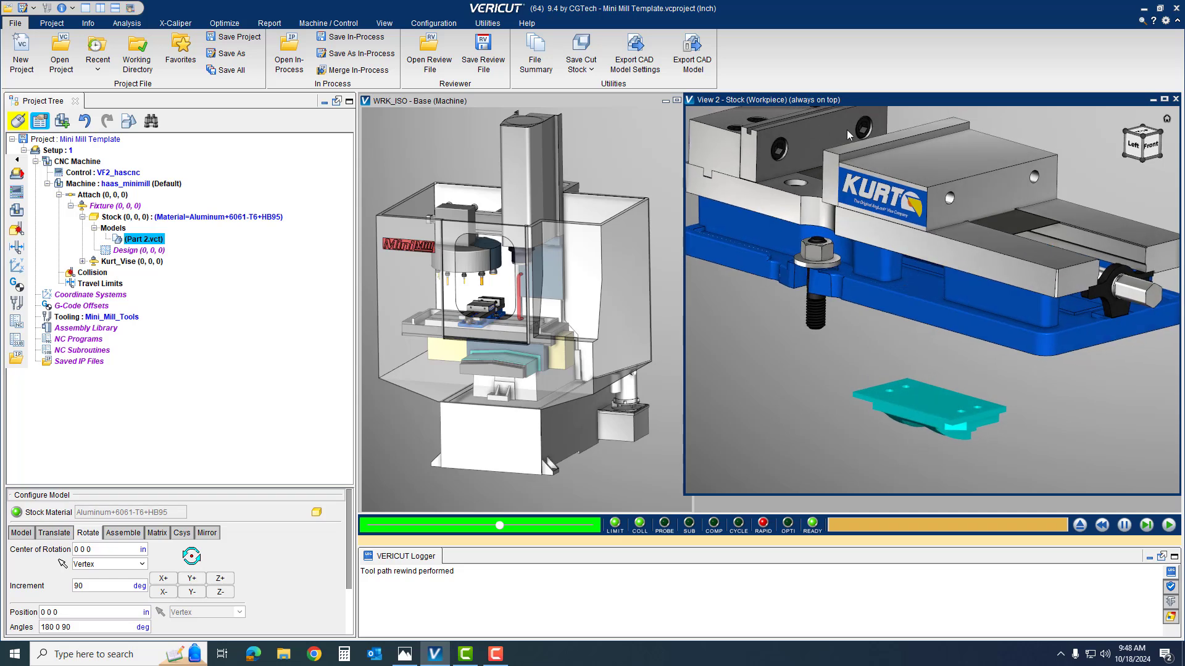
{"action": "middle_click_drag", "start_coordinate": [846, 130], "coordinate": [854, 163]}
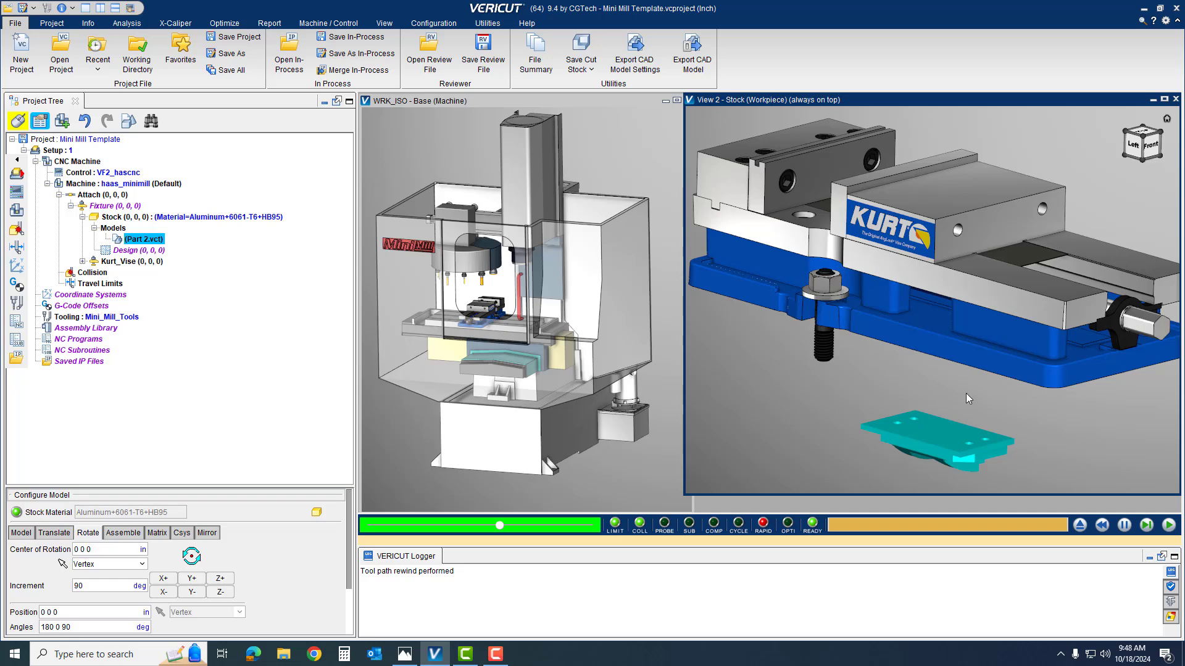
Assemble the Part 2.vct stock with an Align constraint between the fixed jaw's left side face and the stock boss's left side face
{"action": "left_click", "coordinate": [129, 534]}
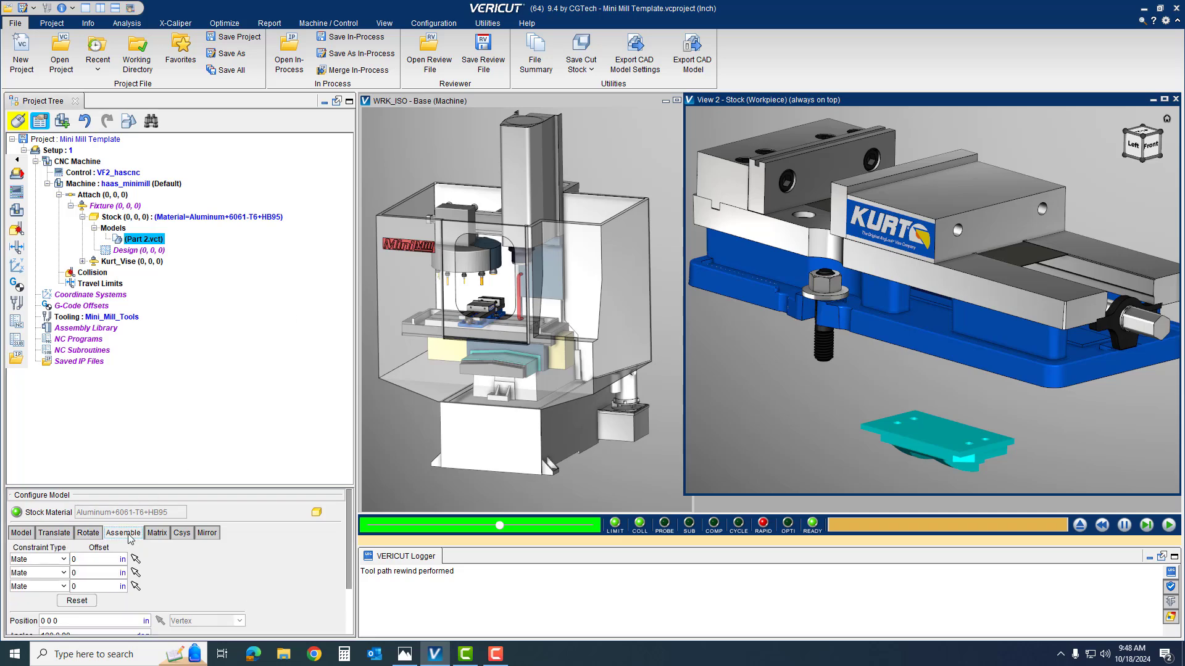
{"action": "left_click", "coordinate": [63, 559]}
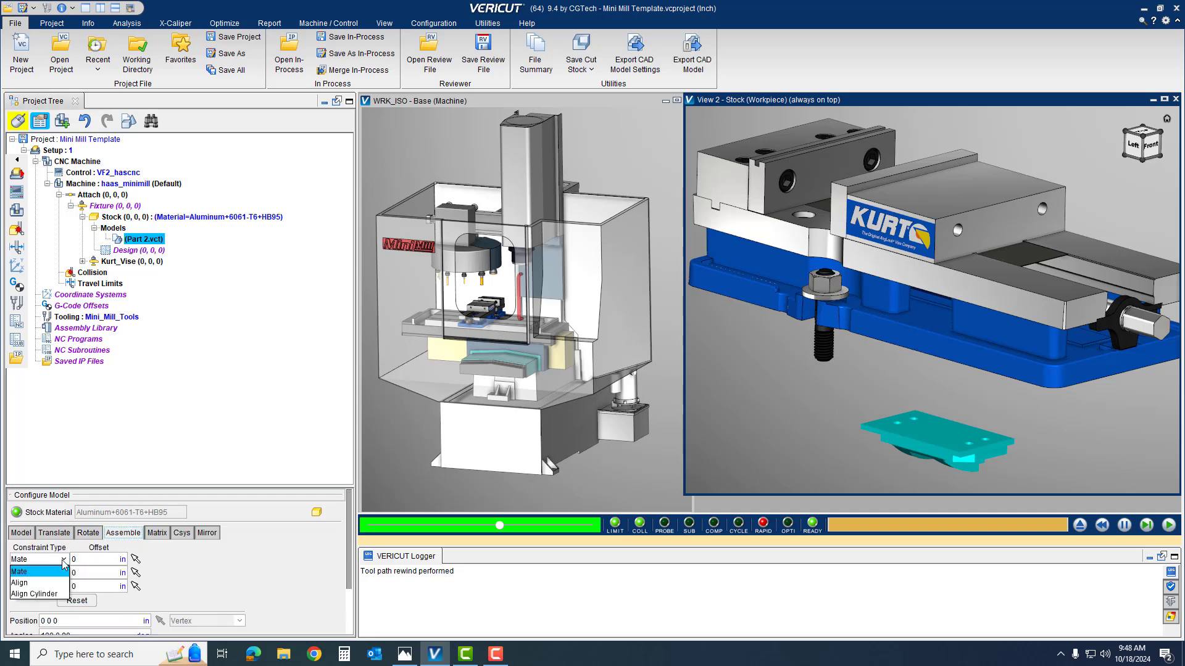
{"action": "left_click", "coordinate": [32, 583]}
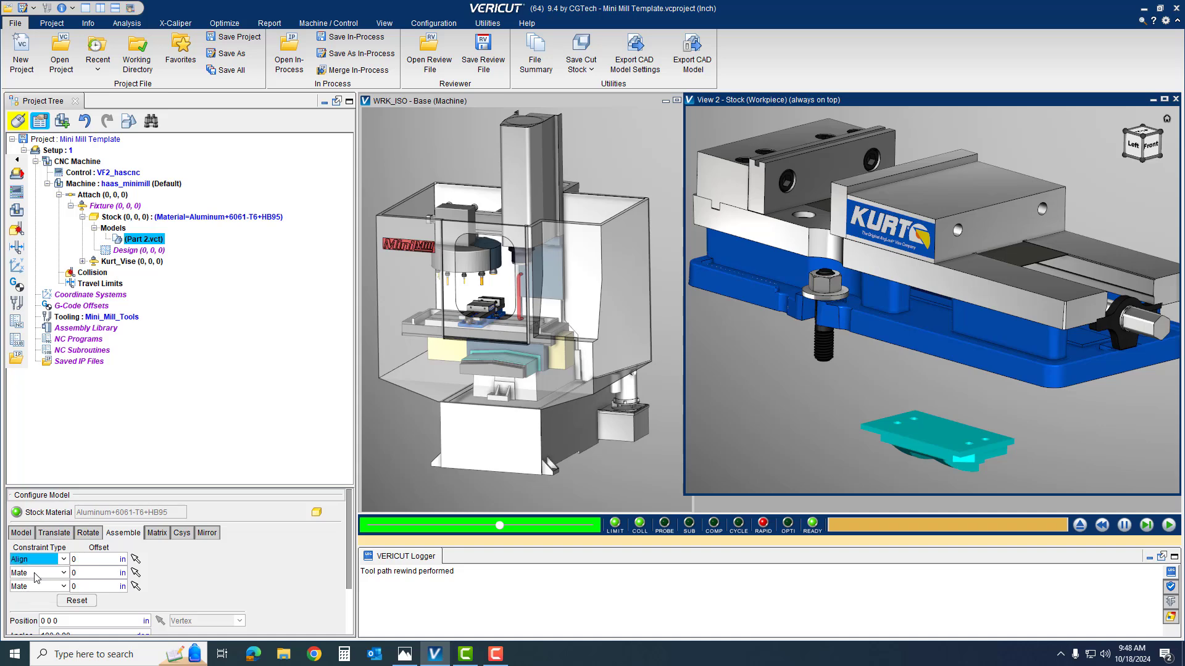
{"action": "left_click", "coordinate": [135, 559]}
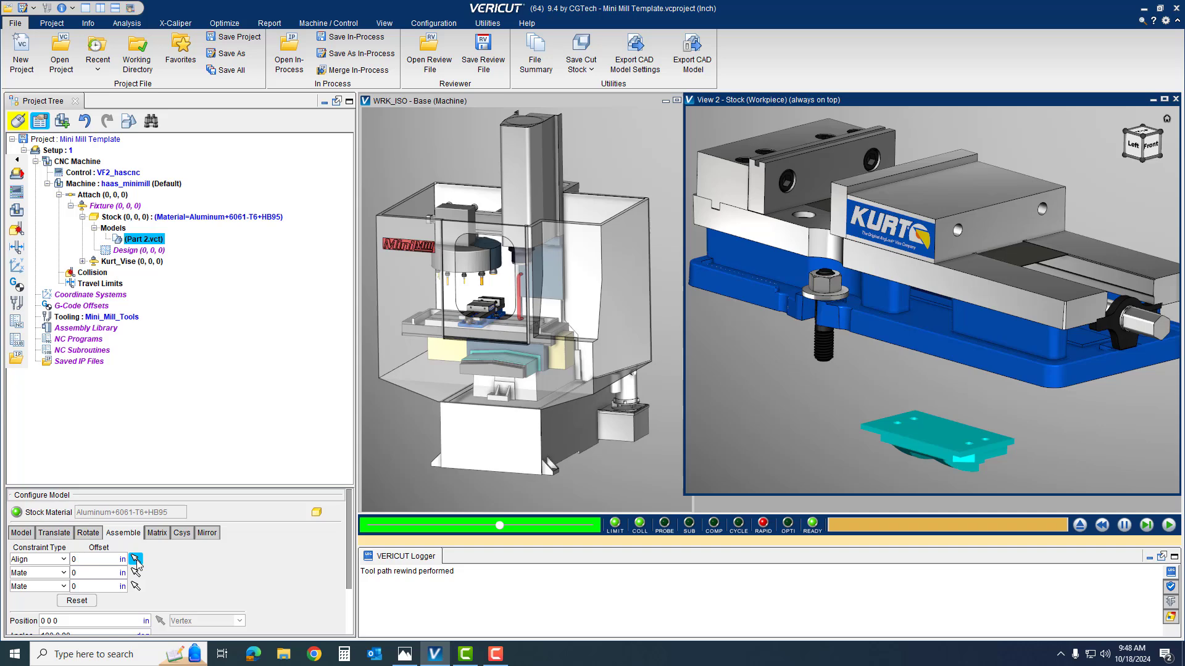
{"action": "left_click", "coordinate": [765, 196]}
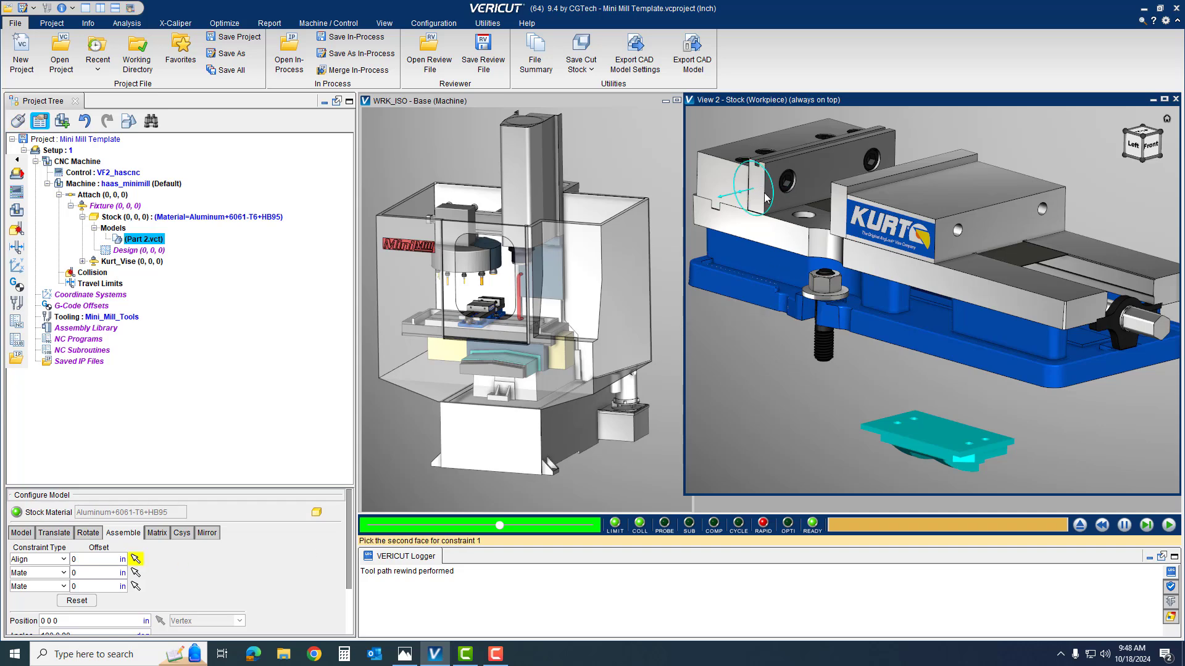
{"action": "scroll", "coordinate": [937, 479], "scroll_direction": "up", "scroll_amount": 2}
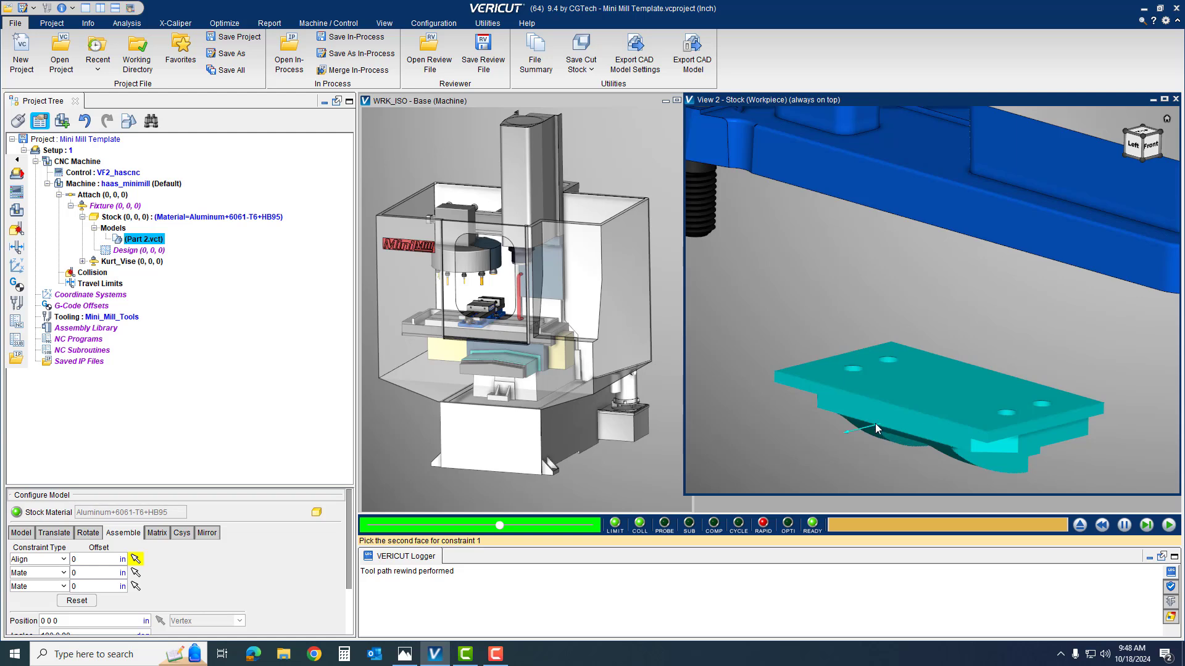
{"action": "left_click", "coordinate": [838, 409]}
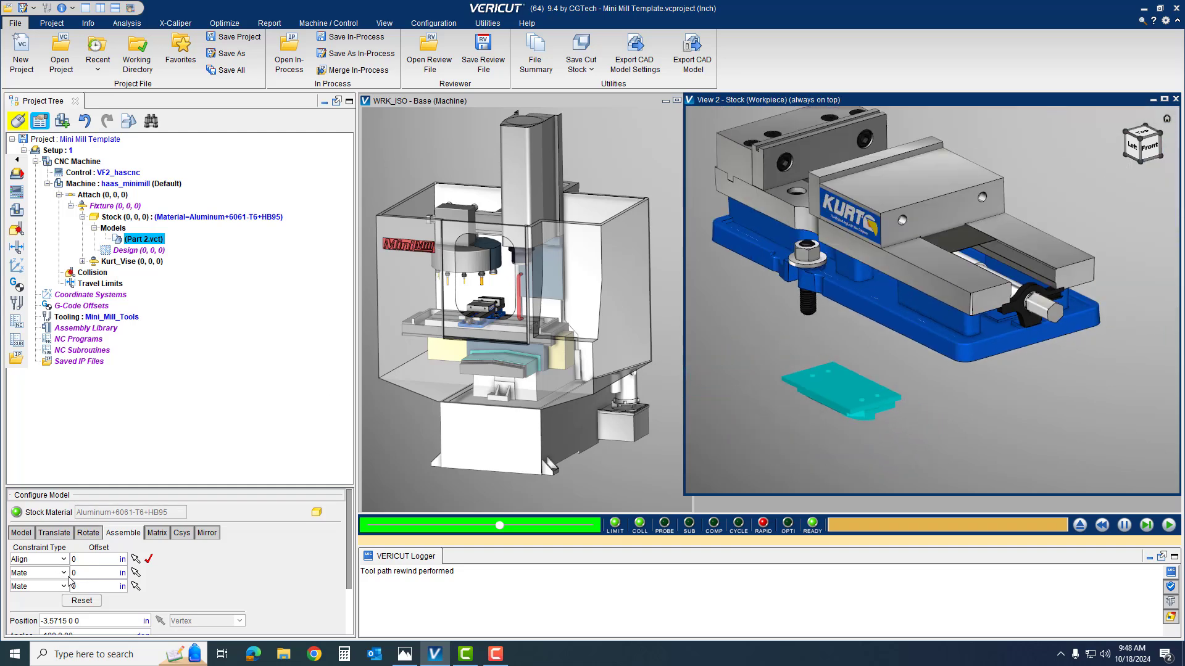
Mate the underside of the stock's boss to the vise bed as the second constraint, with an offset of 1.625 in
{"action": "left_click", "coordinate": [136, 574]}
{"action": "middle_click_drag", "start_coordinate": [838, 446], "coordinate": [837, 352]}
{"action": "scroll", "coordinate": [864, 414], "scroll_direction": "up", "scroll_amount": 3}
{"action": "scroll", "coordinate": [872, 414], "scroll_direction": "up", "scroll_amount": 2}
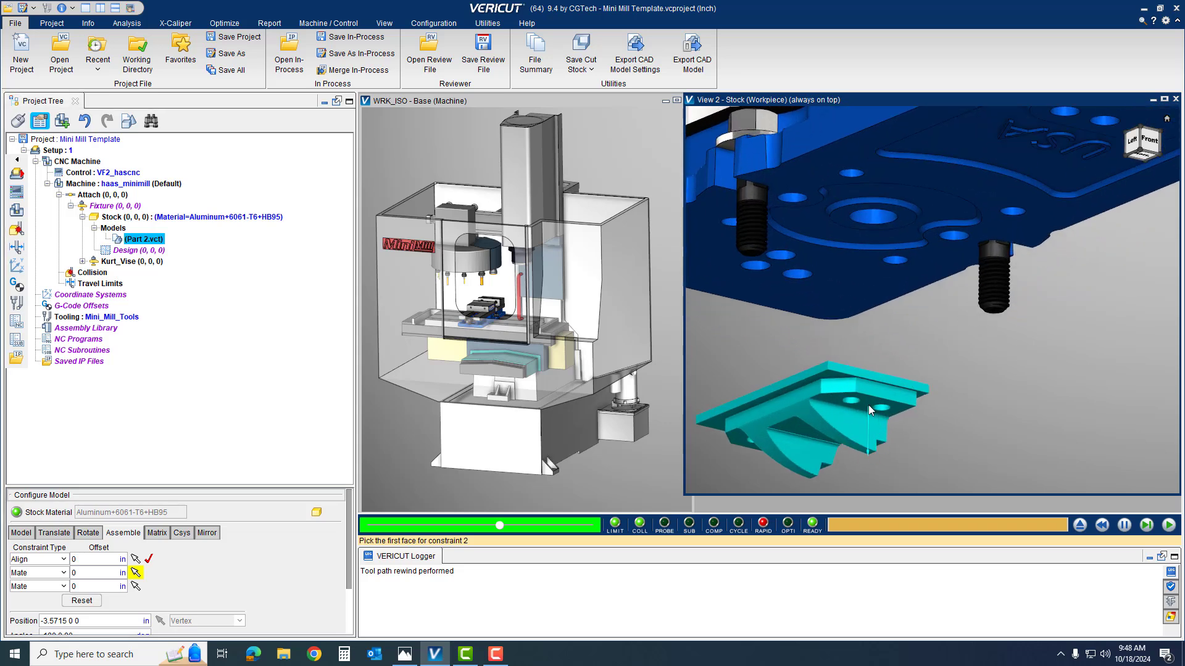
{"action": "left_click", "coordinate": [868, 403]}
{"action": "middle_click_drag", "start_coordinate": [883, 282], "coordinate": [740, 287]}
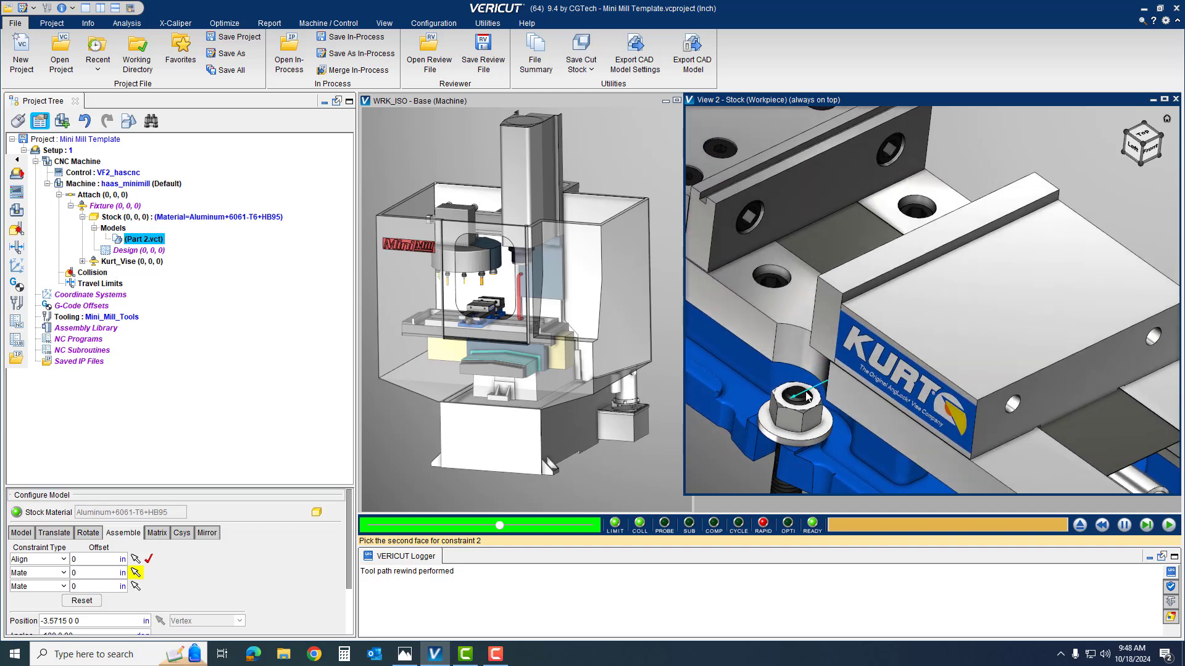
{"action": "left_click", "coordinate": [740, 283]}
{"action": "middle_click_drag", "start_coordinate": [791, 350], "coordinate": [814, 312]}
{"action": "double_click", "coordinate": [105, 573]}
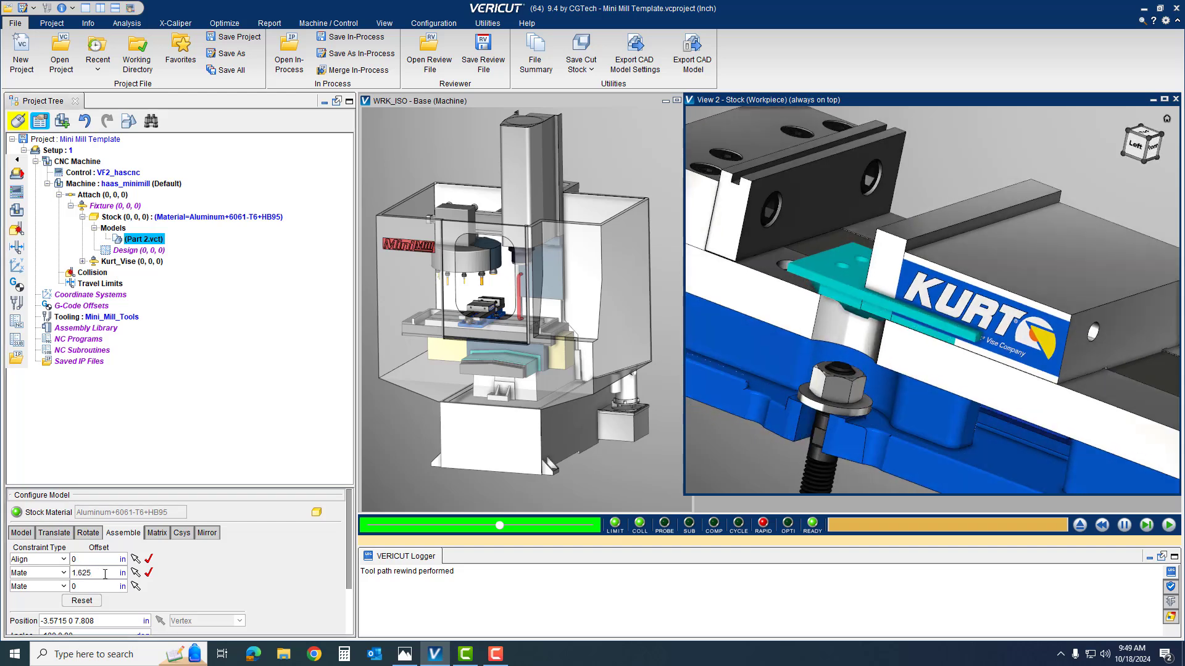
{"action": "key", "text": "Return"}
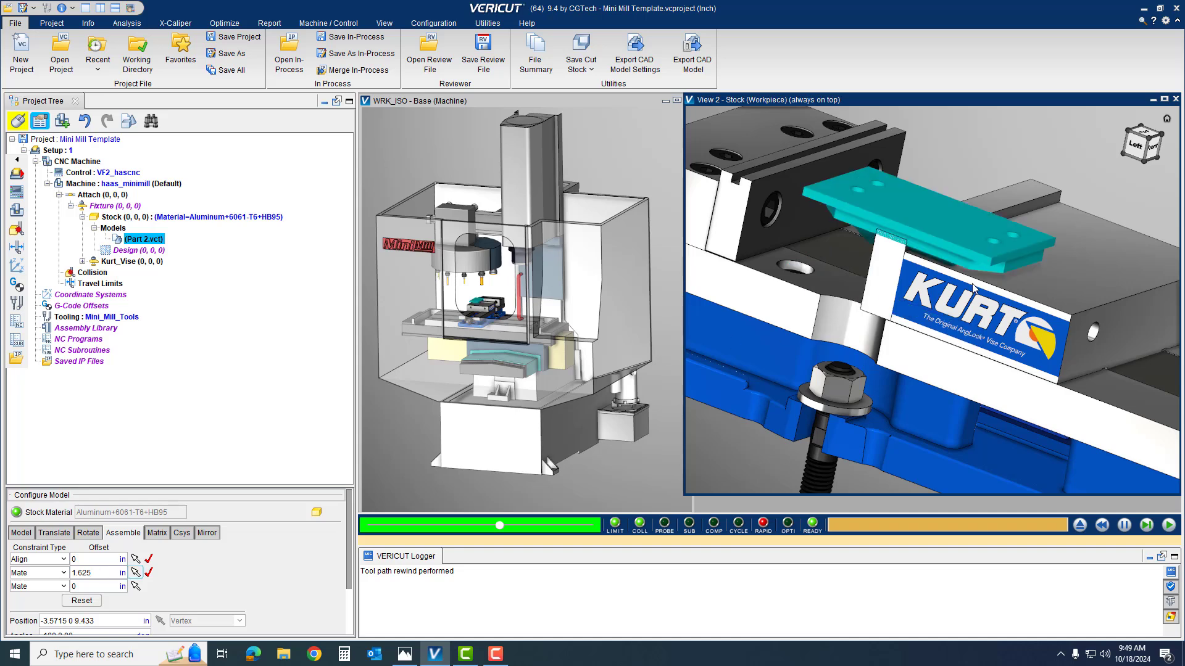
Mate the back side face of the stock's boss to the fixed jaw's clamping face as the third constraint, with zero offset
{"action": "middle_click_drag", "start_coordinate": [846, 287], "coordinate": [915, 261]}
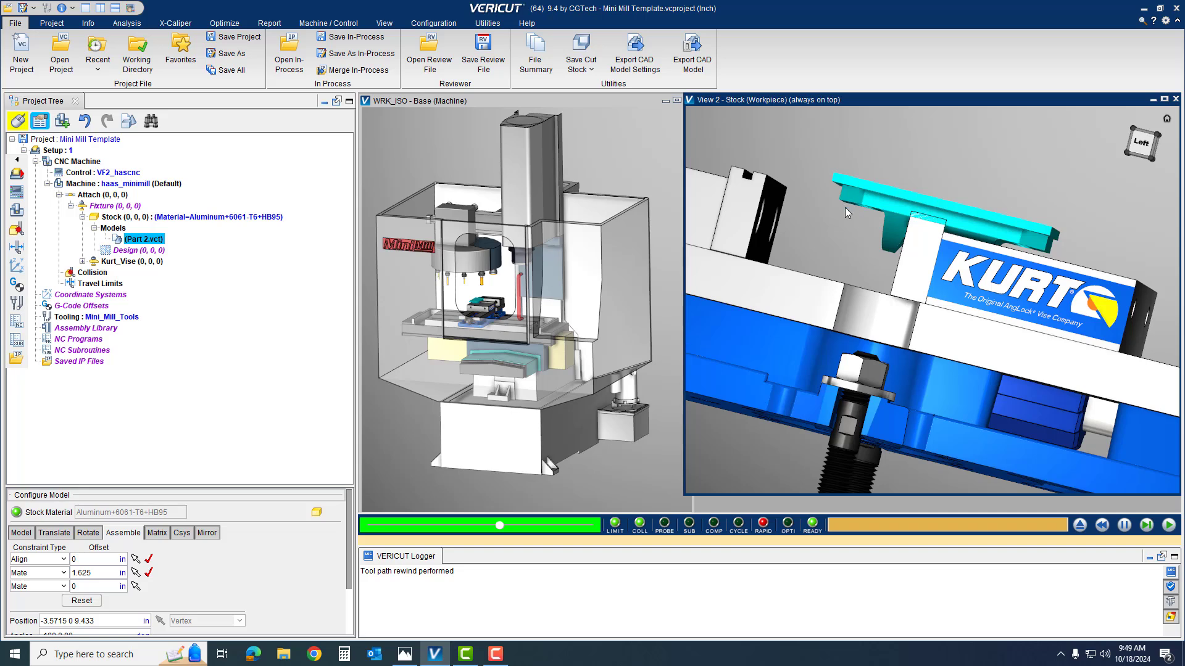
{"action": "middle_click_drag", "start_coordinate": [883, 236], "coordinate": [781, 177]}
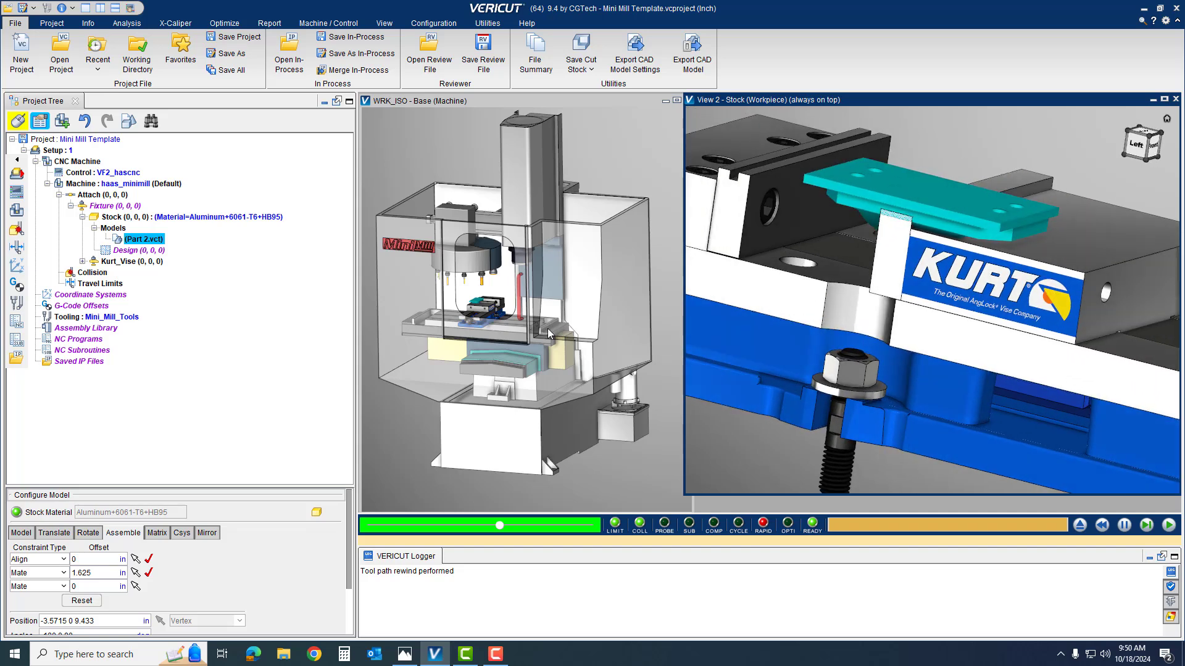
{"action": "left_click", "coordinate": [135, 587]}
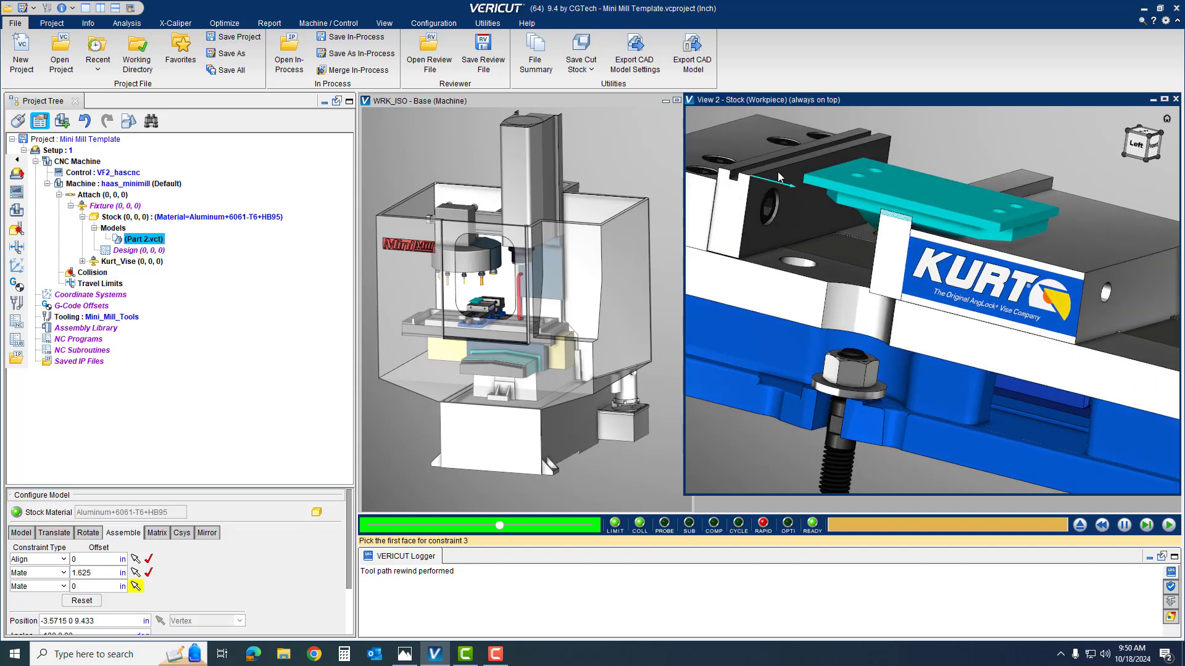
{"action": "middle_click_drag", "start_coordinate": [779, 177], "coordinate": [801, 198]}
{"action": "left_click", "coordinate": [848, 193]}
{"action": "left_click", "coordinate": [820, 189]}
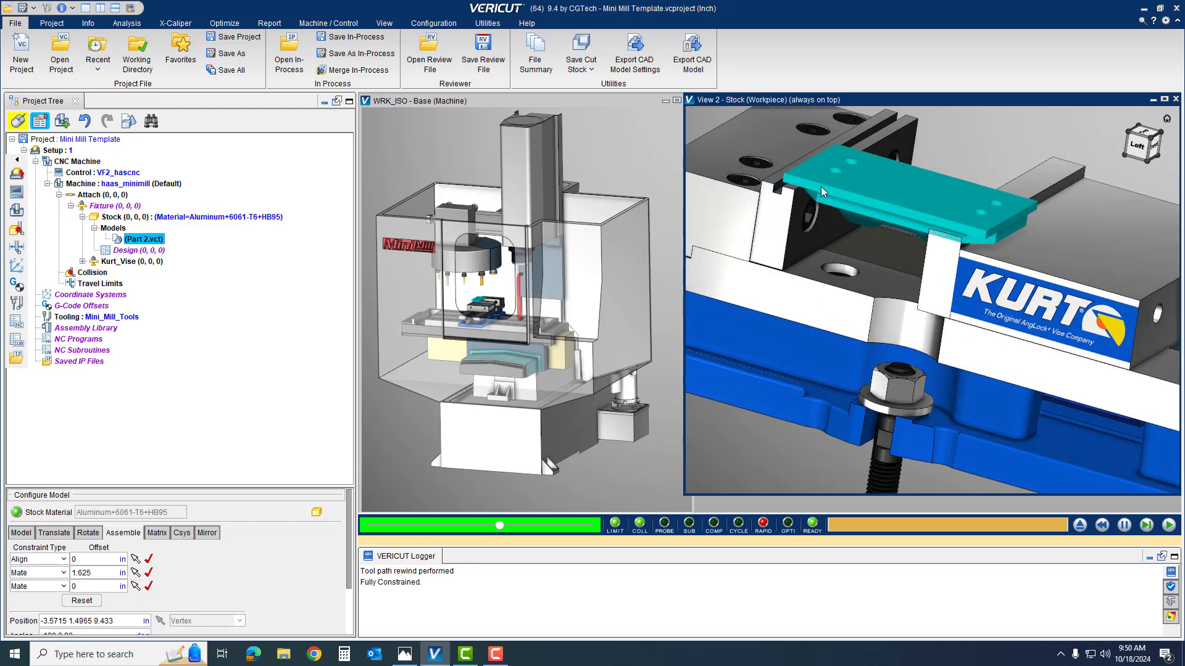
{"action": "mouse_move", "coordinate": [874, 274]}
{"action": "middle_mouse_down"}
{"action": "mouse_move", "coordinate": [786, 216]}
{"action": "mouse_move", "coordinate": [761, 208]}
{"action": "mouse_move", "coordinate": [738, 222]}
{"action": "mouse_move", "coordinate": [991, 245]}
{"action": "mouse_move", "coordinate": [873, 246]}
{"action": "mouse_move", "coordinate": [981, 271]}
{"action": "middle_mouse_up"}
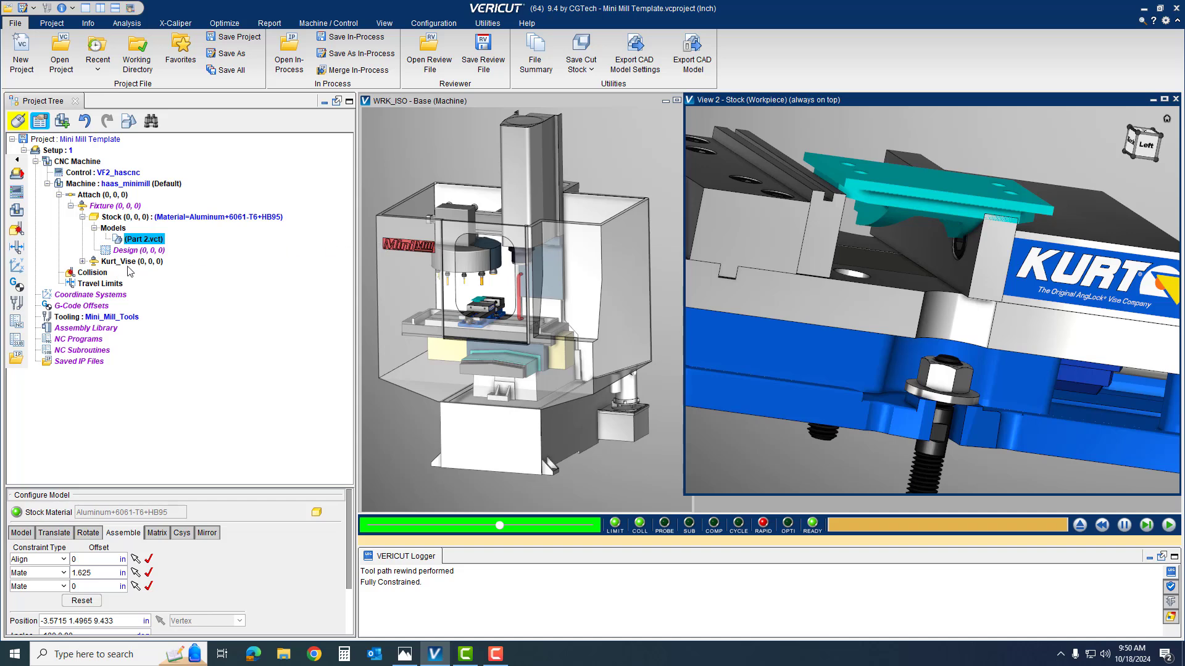
Assemble the Movable_Jaw component under Kurt_Vise with a Mate constraint between its clamping face and the front face of the stock's boss
{"action": "left_click", "coordinate": [83, 262]}
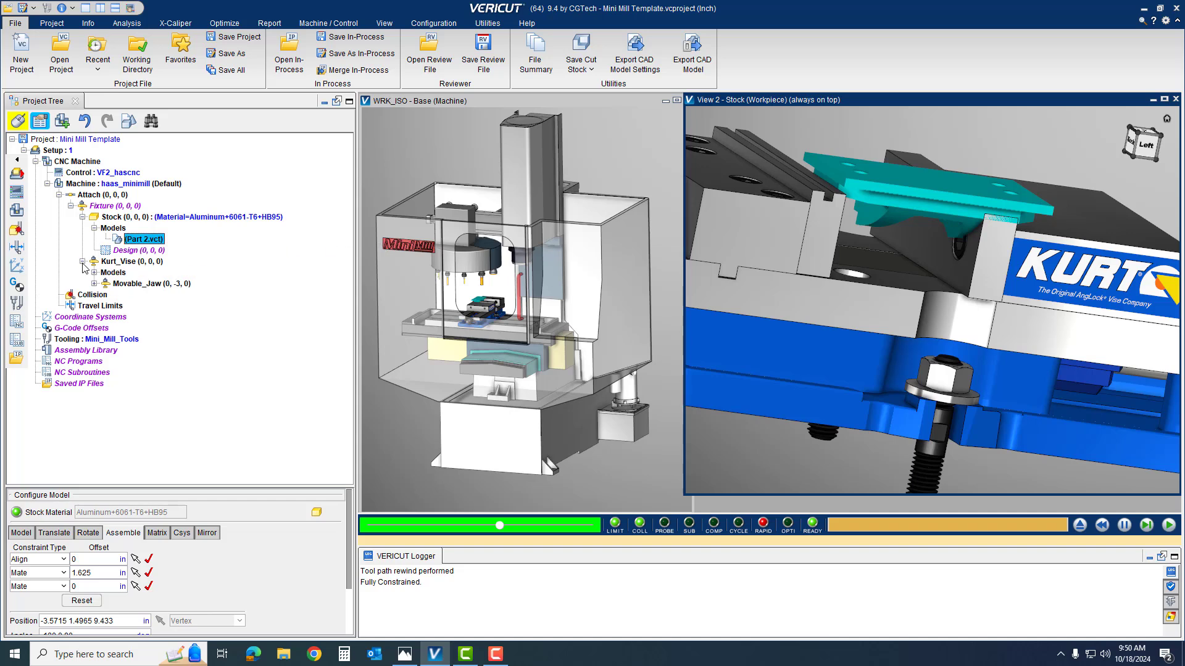
{"action": "left_click", "coordinate": [130, 284]}
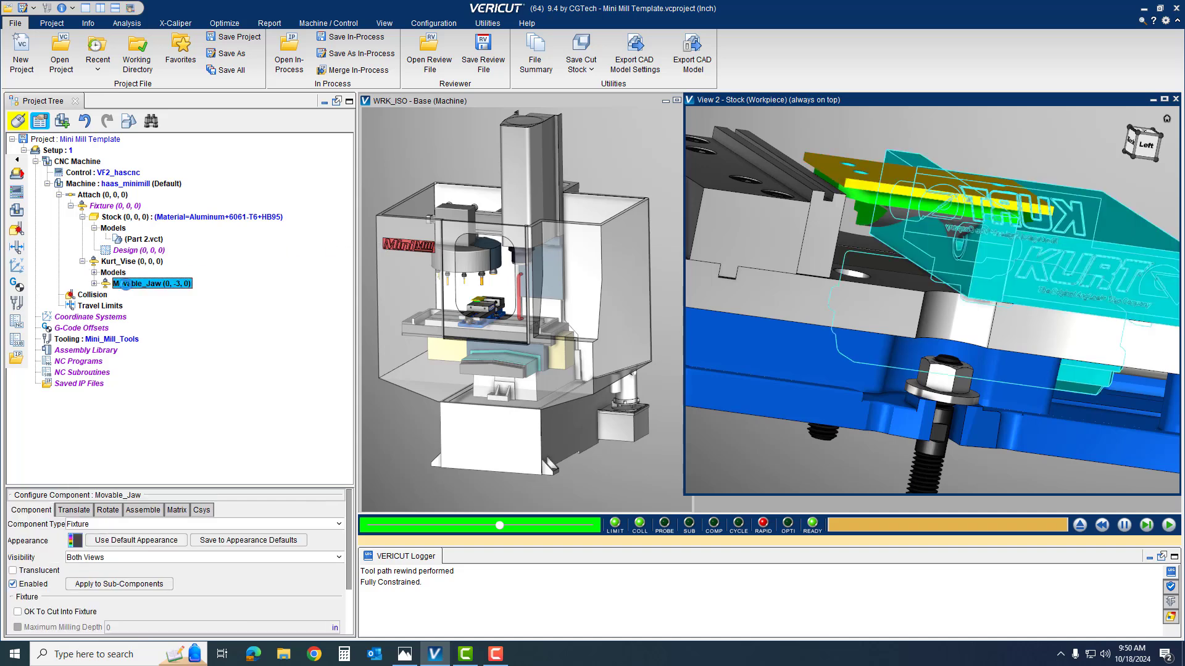
{"action": "left_click", "coordinate": [129, 511]}
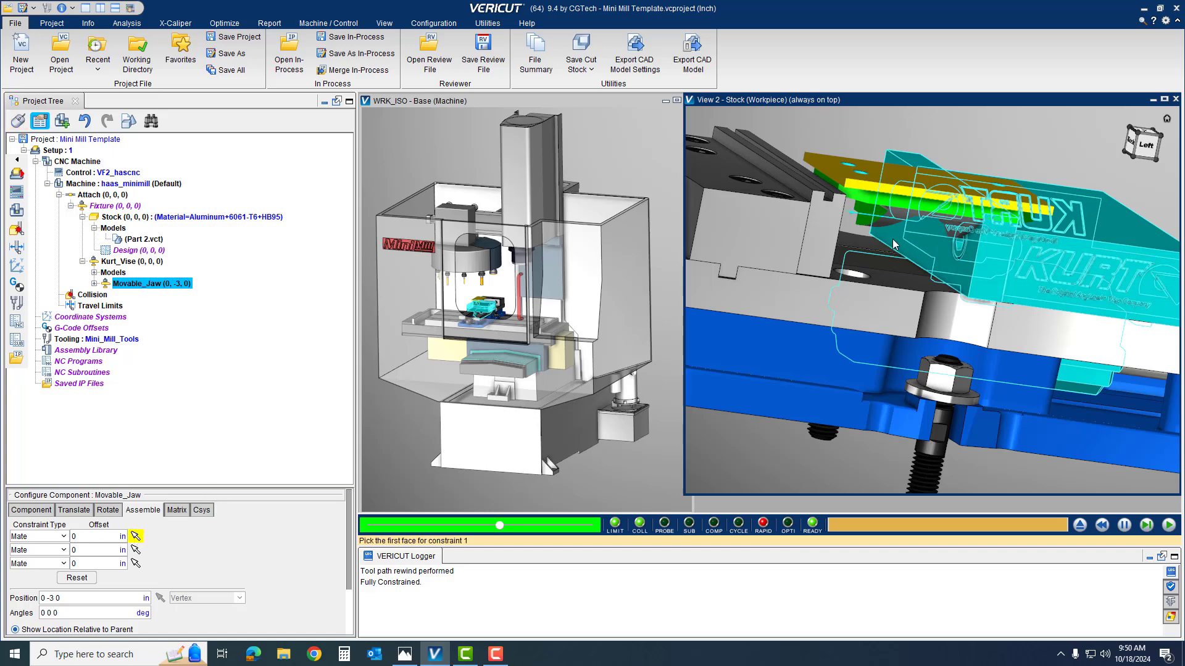
{"action": "middle_click_drag", "start_coordinate": [900, 239], "coordinate": [776, 249]}
{"action": "left_click", "coordinate": [1047, 279]}
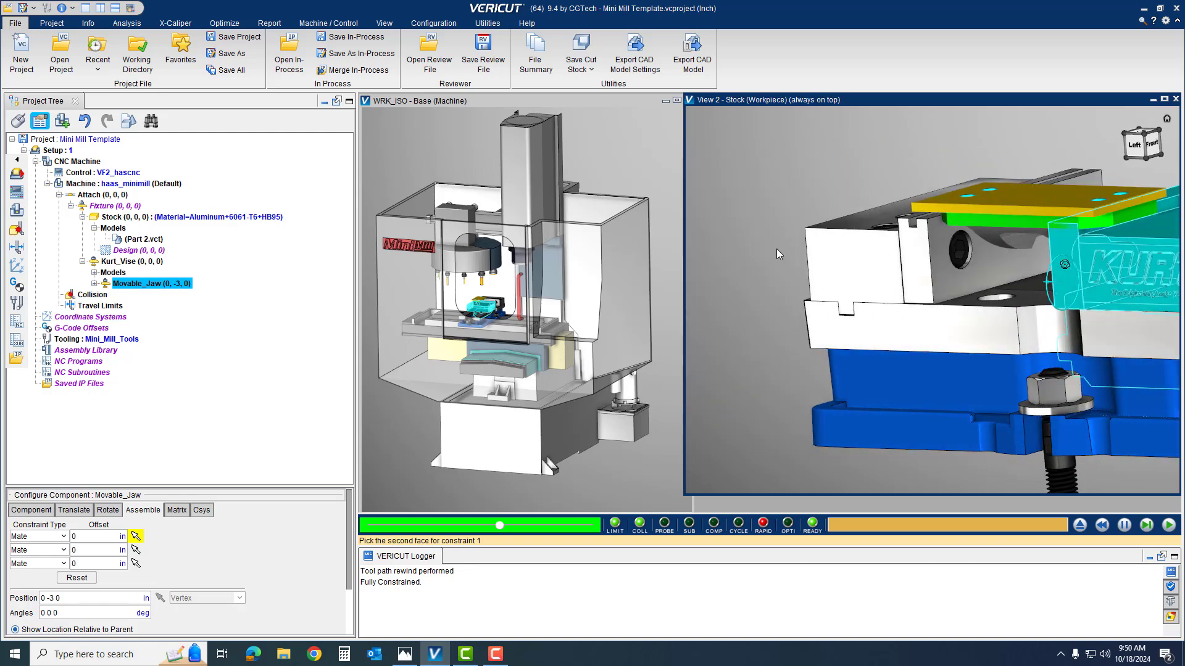
{"action": "left_click", "coordinate": [1149, 214]}
{"action": "middle_click_drag", "start_coordinate": [1113, 249], "coordinate": [1108, 284]}
{"action": "middle_click_drag", "start_coordinate": [1071, 220], "coordinate": [928, 296]}
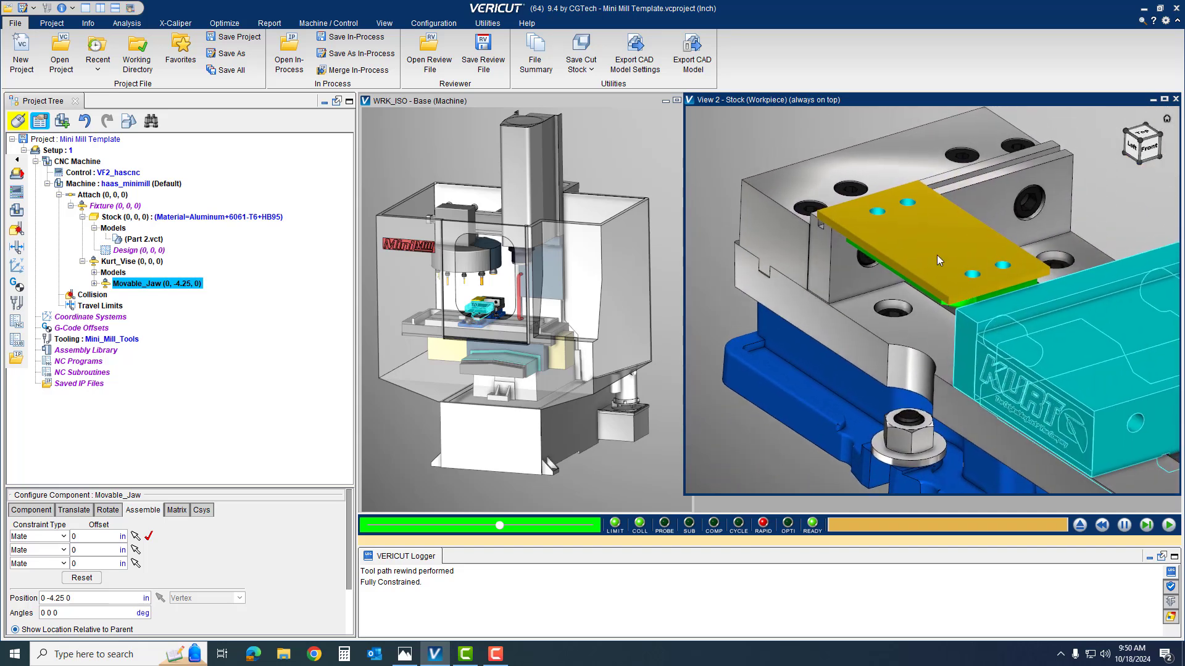
{"action": "scroll", "coordinate": [937, 254], "scroll_direction": "up", "scroll_amount": 3}
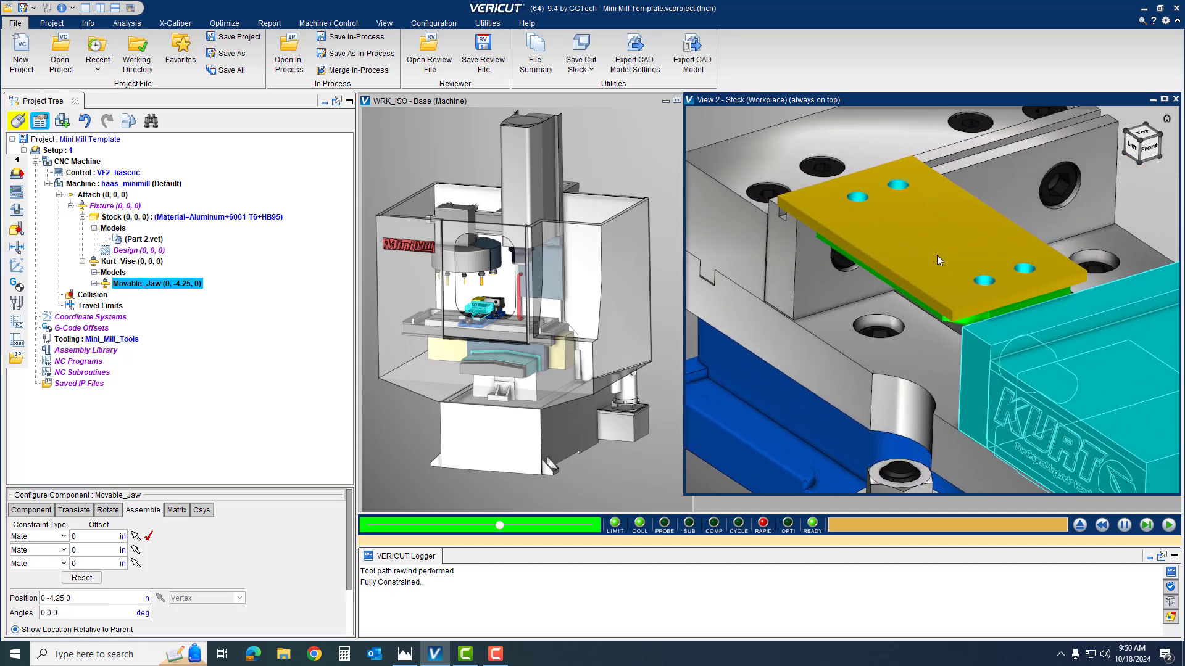
{"action": "left_click", "coordinate": [1150, 209]}
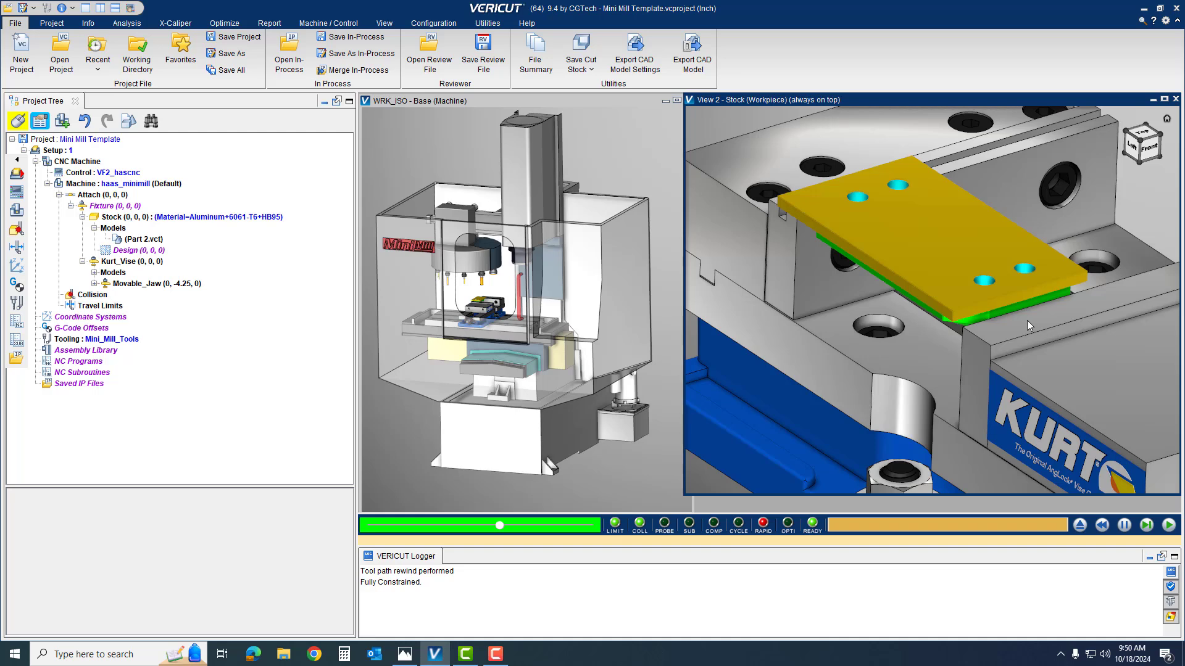
Collapse the Fixture branch and add a new coordinate system to the setup
{"action": "left_click", "coordinate": [71, 206]}
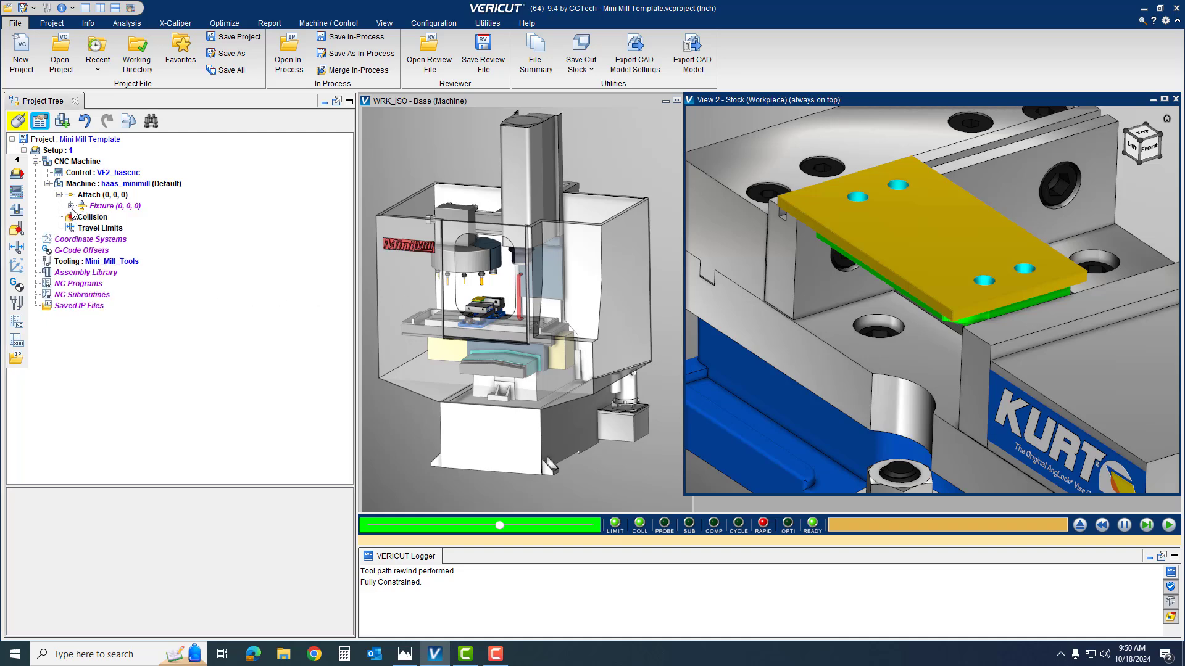
{"action": "left_click", "coordinate": [82, 240]}
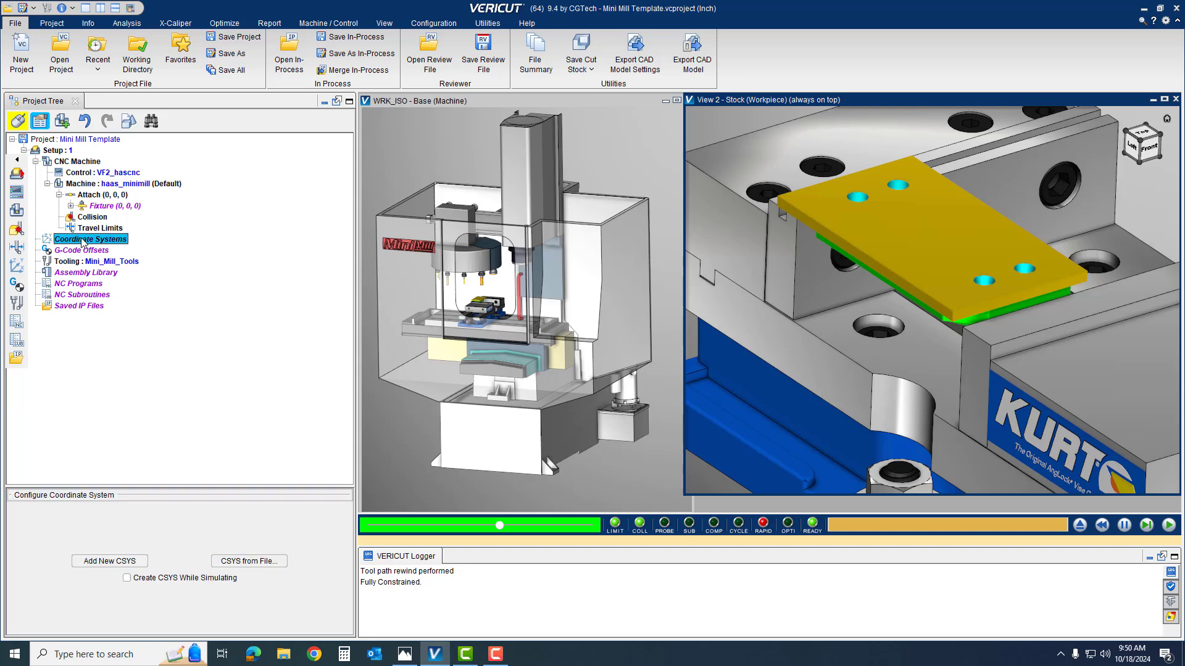
{"action": "left_click", "coordinate": [133, 562]}
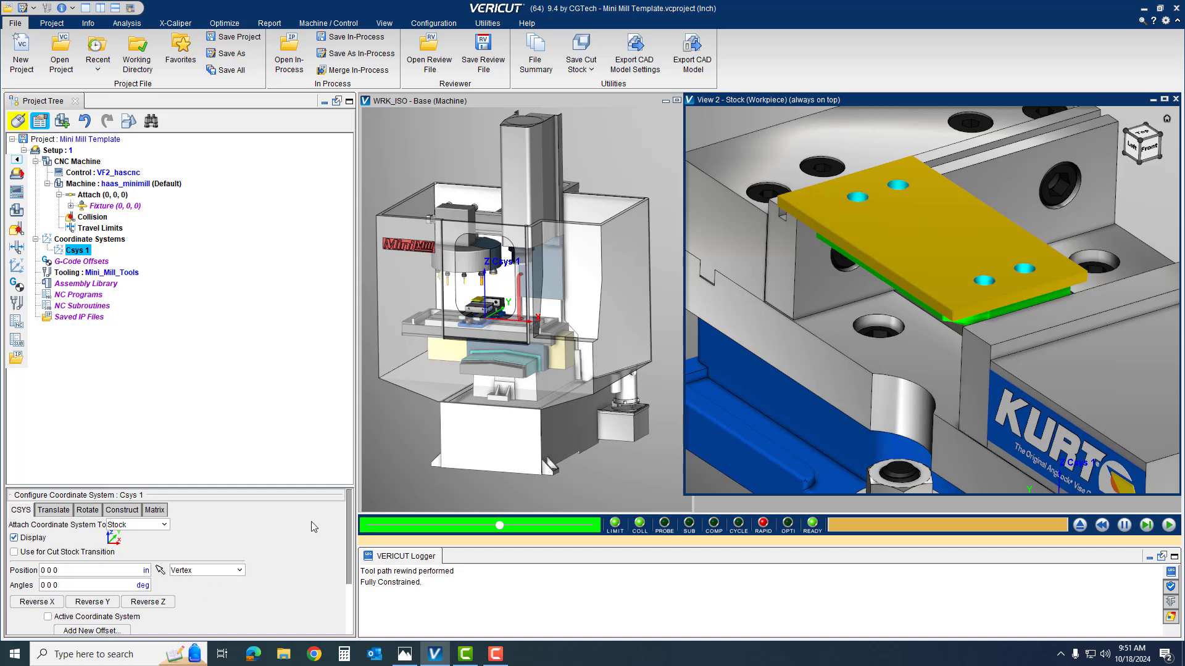
Check the setup picture and position the new coordinate system at the circle center of its XY0 hole on the stock's top face
{"action": "left_click", "coordinate": [404, 652]}
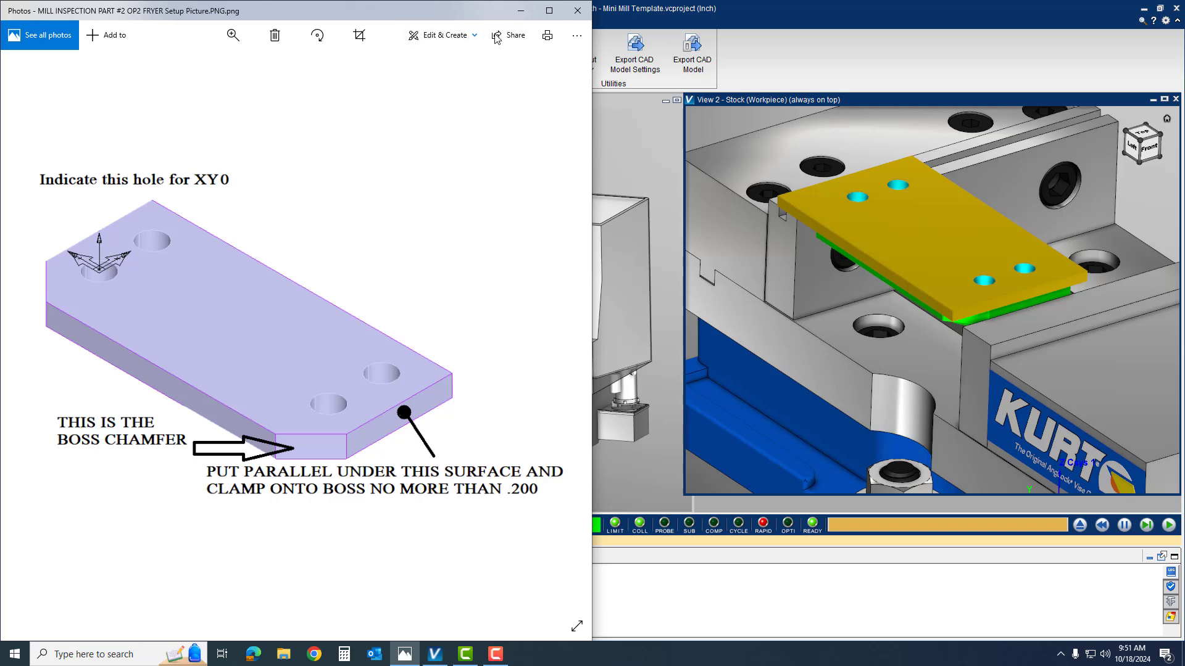
{"action": "left_click", "coordinate": [521, 10]}
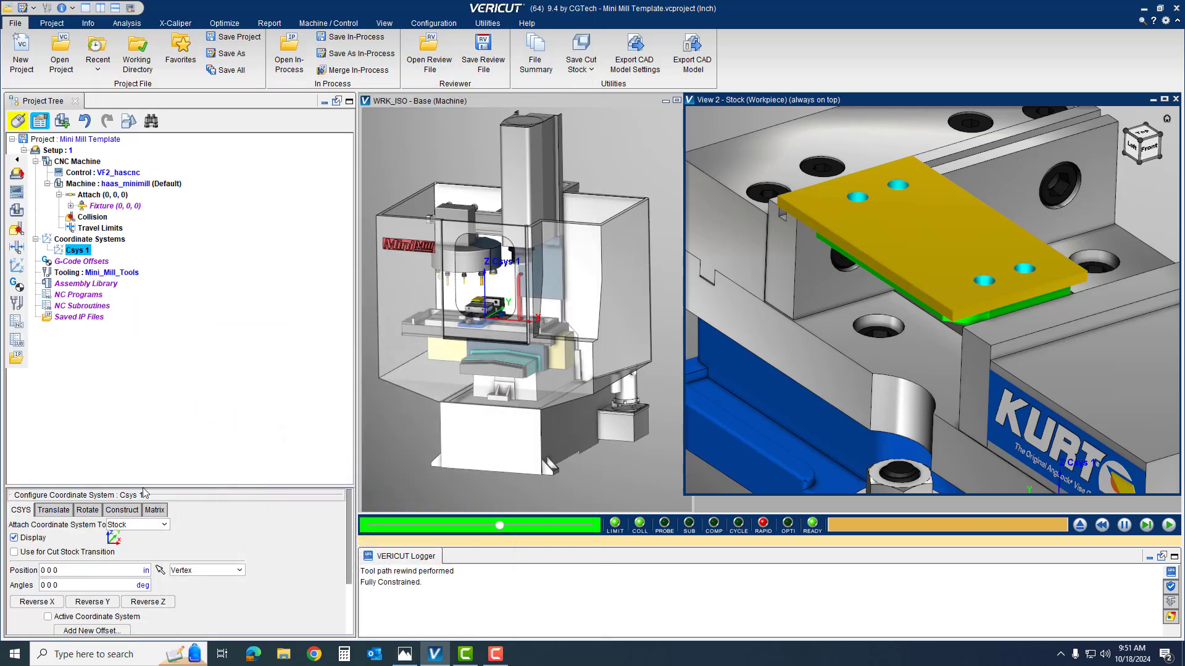
{"action": "left_click", "coordinate": [239, 570]}
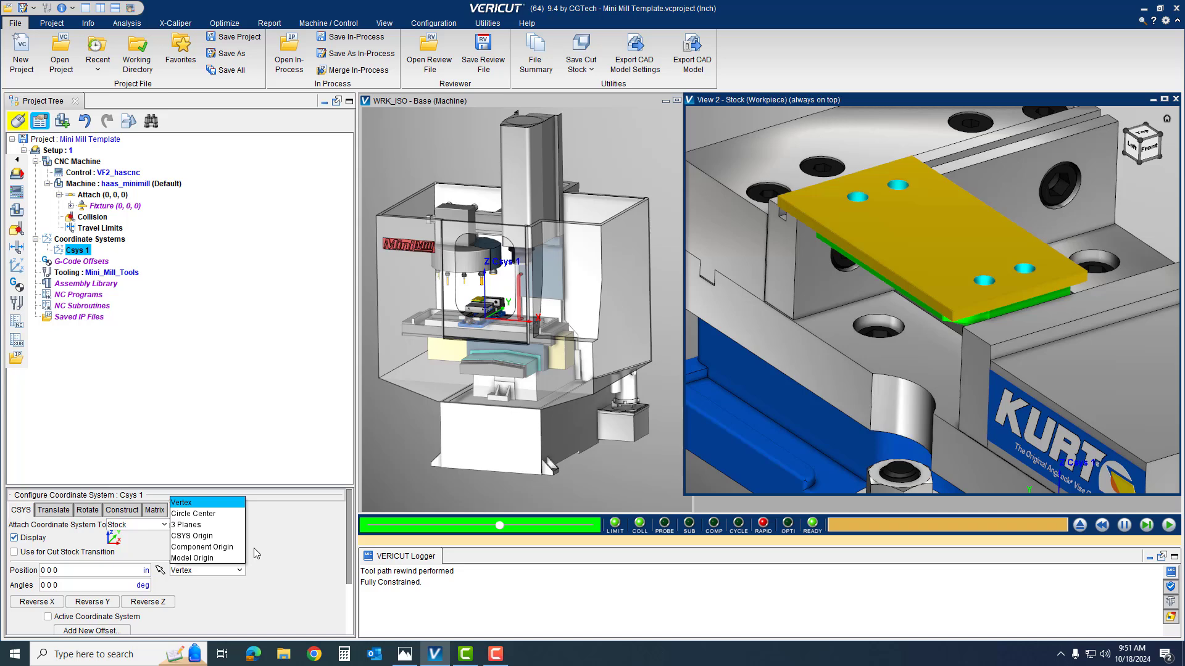
{"action": "left_click", "coordinate": [201, 514]}
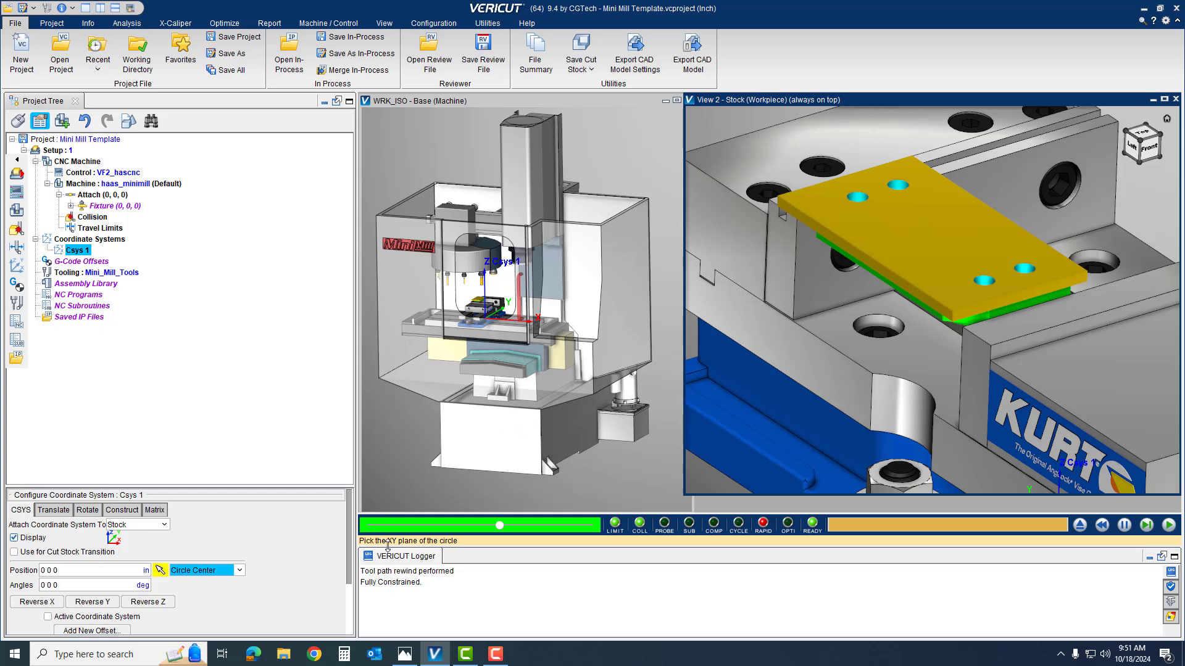
{"action": "left_click", "coordinate": [916, 217]}
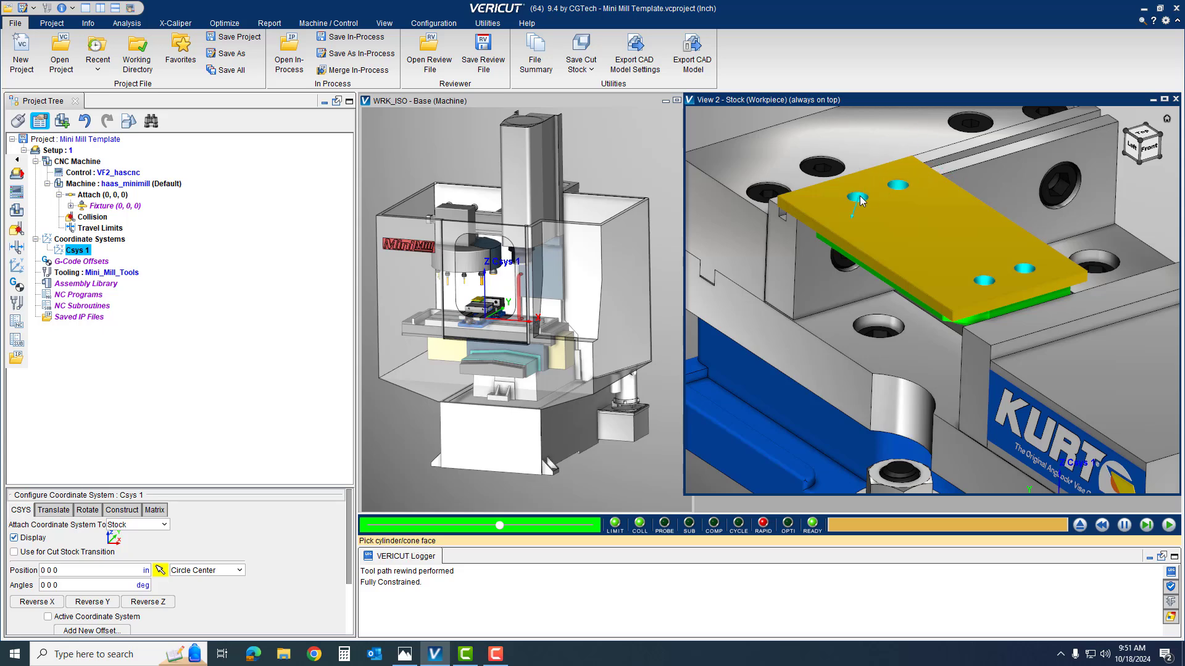
{"action": "scroll", "coordinate": [861, 199], "scroll_direction": "up", "scroll_amount": 5}
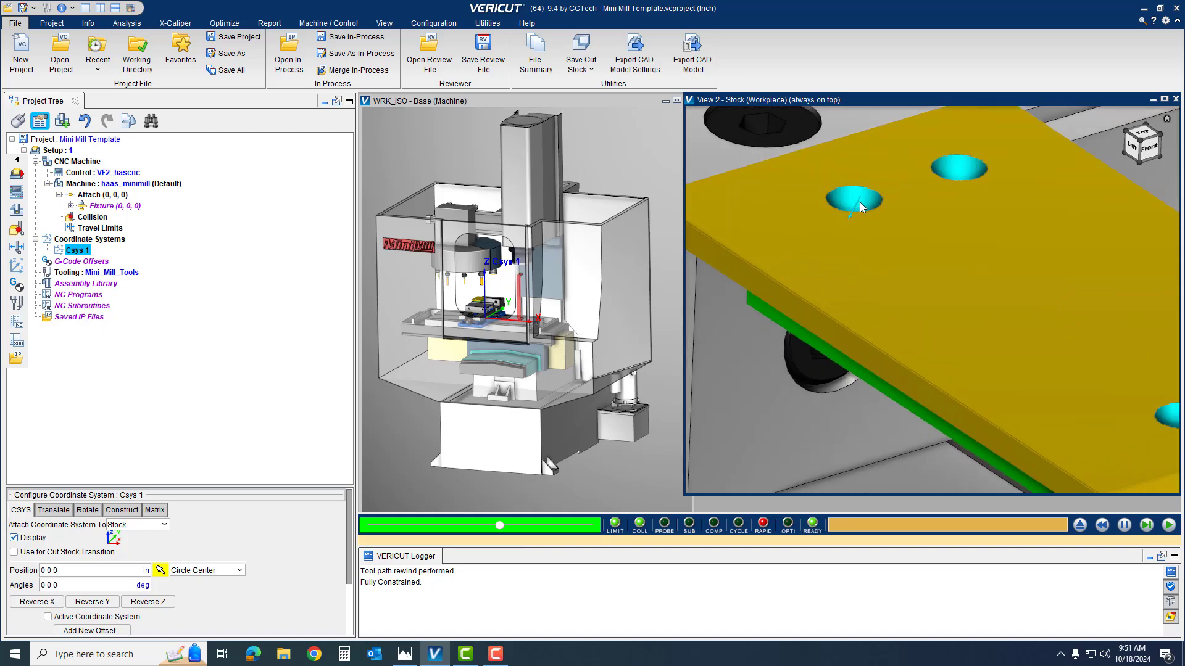
{"action": "left_click", "coordinate": [857, 205]}
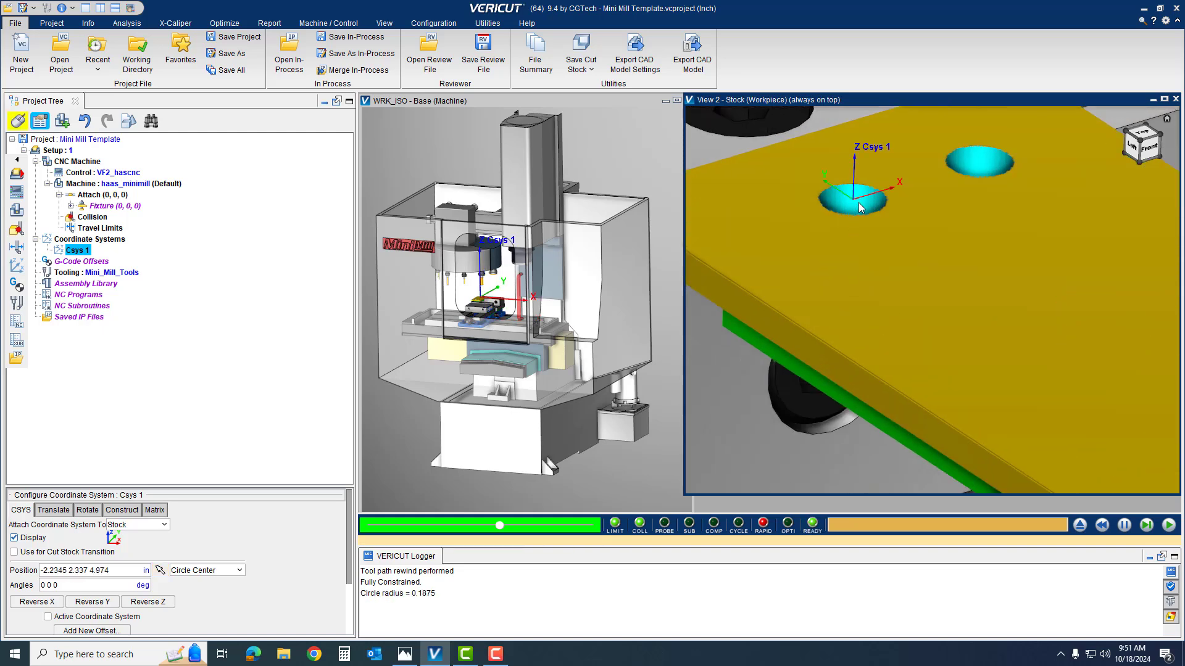
{"action": "scroll", "coordinate": [914, 207], "scroll_direction": "down", "scroll_amount": 5}
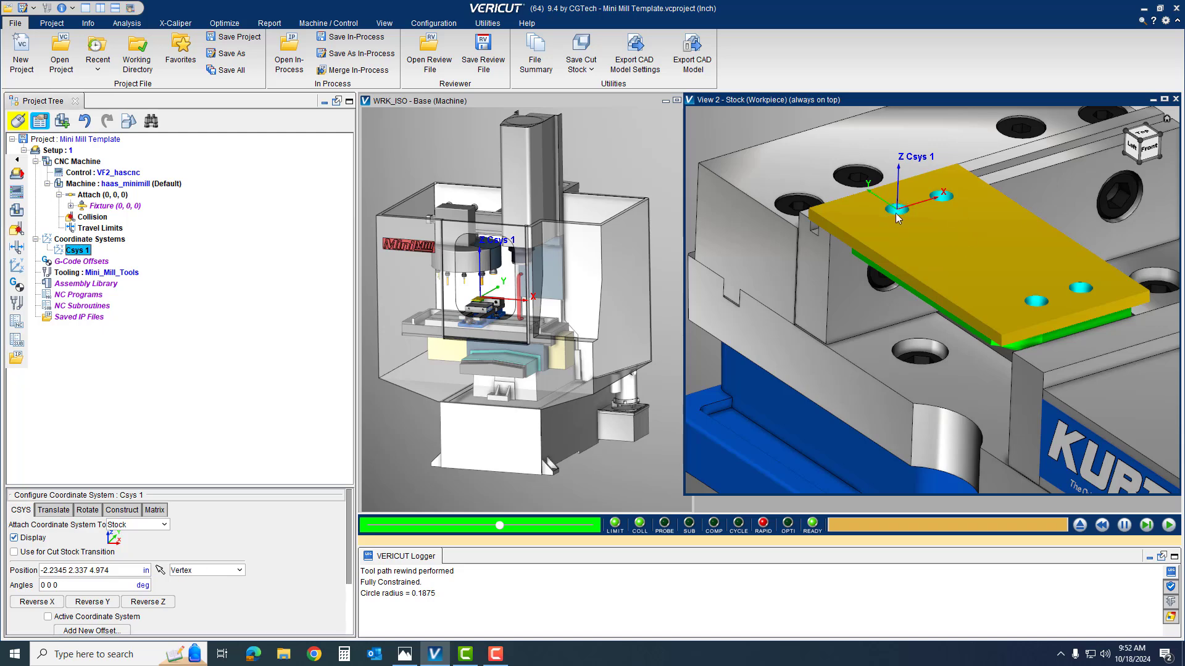
Add the NC program file MILL INSPECTION PART #2 OP2 UPDATE(1).txt from the Downloads folder
{"action": "left_click", "coordinate": [80, 295]}
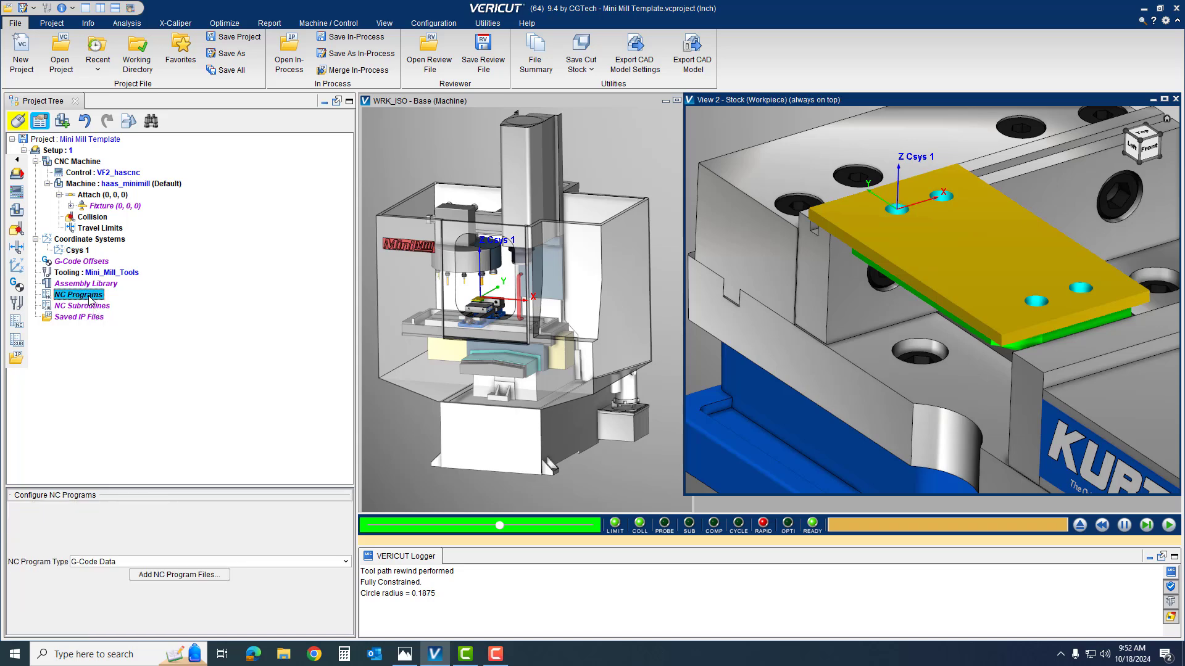
{"action": "left_click", "coordinate": [191, 577]}
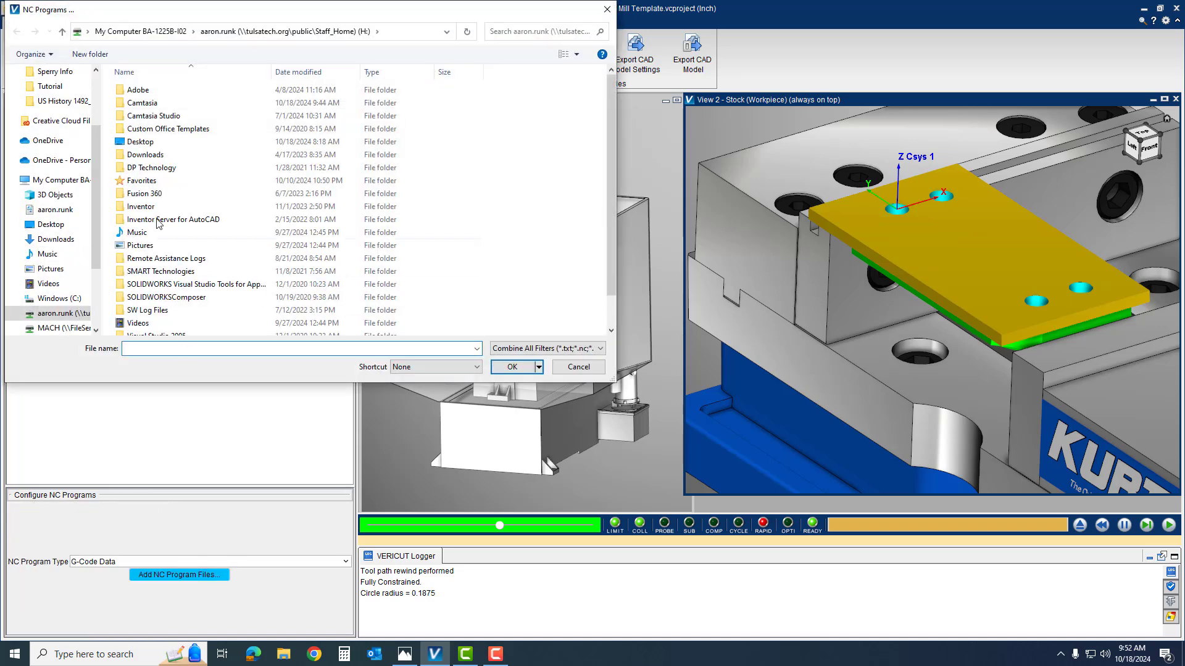
{"action": "left_click", "coordinate": [57, 240]}
{"action": "left_click", "coordinate": [192, 107]}
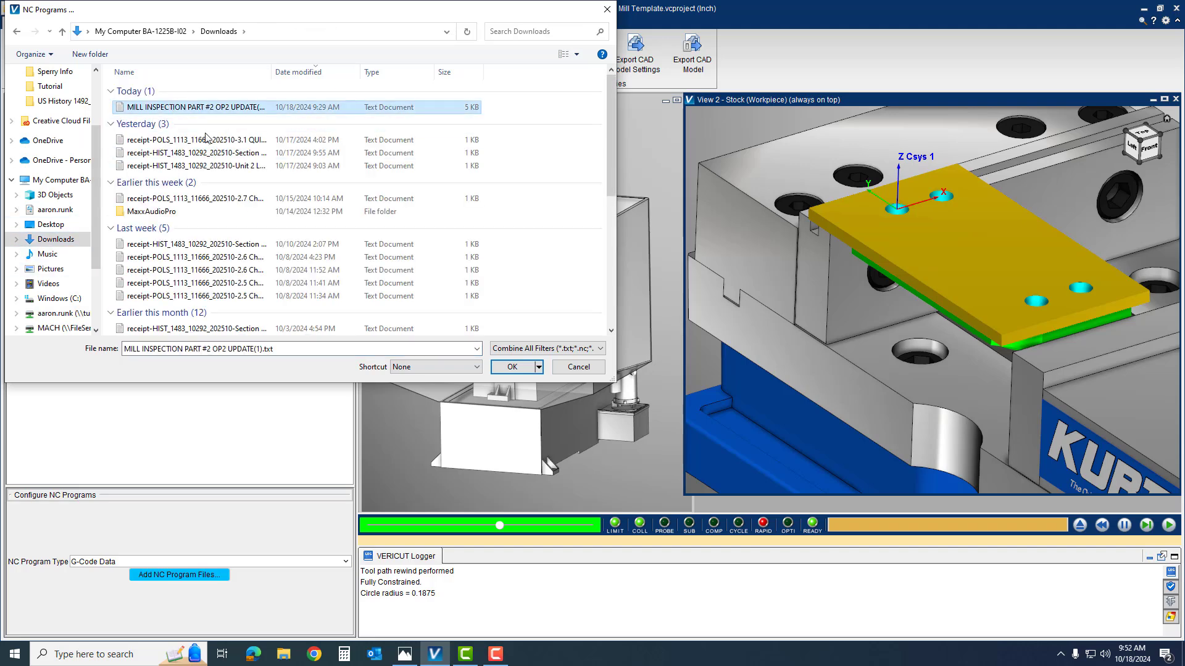
{"action": "left_click", "coordinate": [512, 367]}
Open the added NC program and review its tool comments to identify the tools it calls, then close it
{"action": "double_click", "coordinate": [198, 307]}
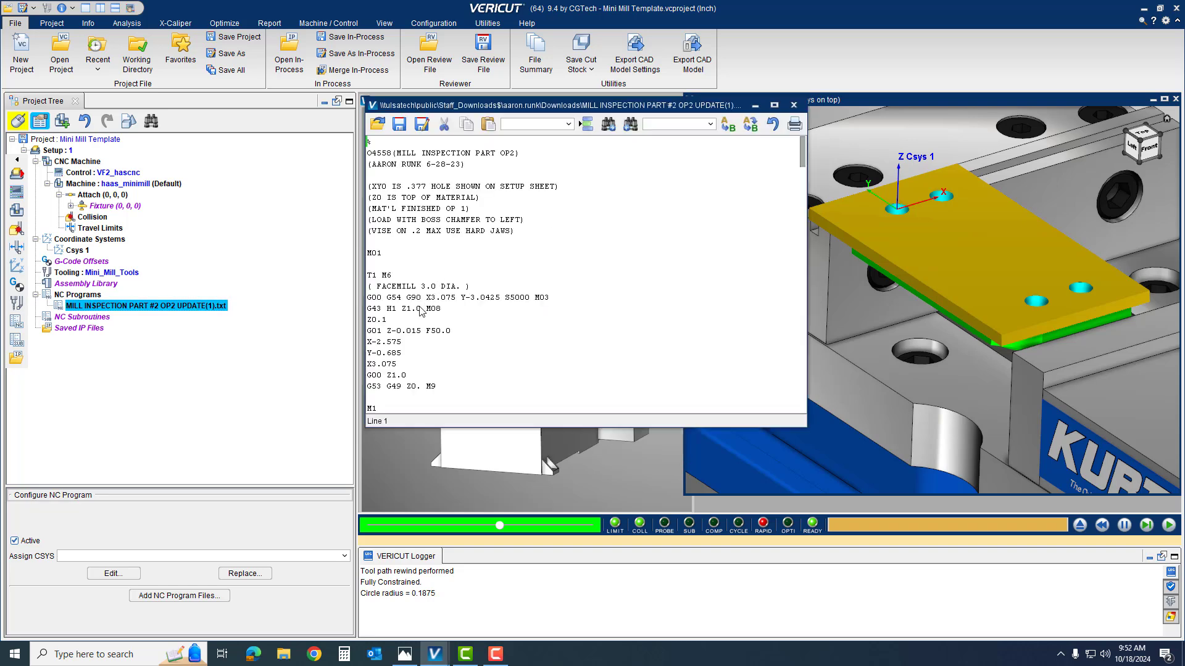
{"action": "left_click_drag", "start_coordinate": [402, 297], "coordinate": [390, 299]}
{"action": "left_click_drag", "start_coordinate": [485, 286], "coordinate": [367, 288]}
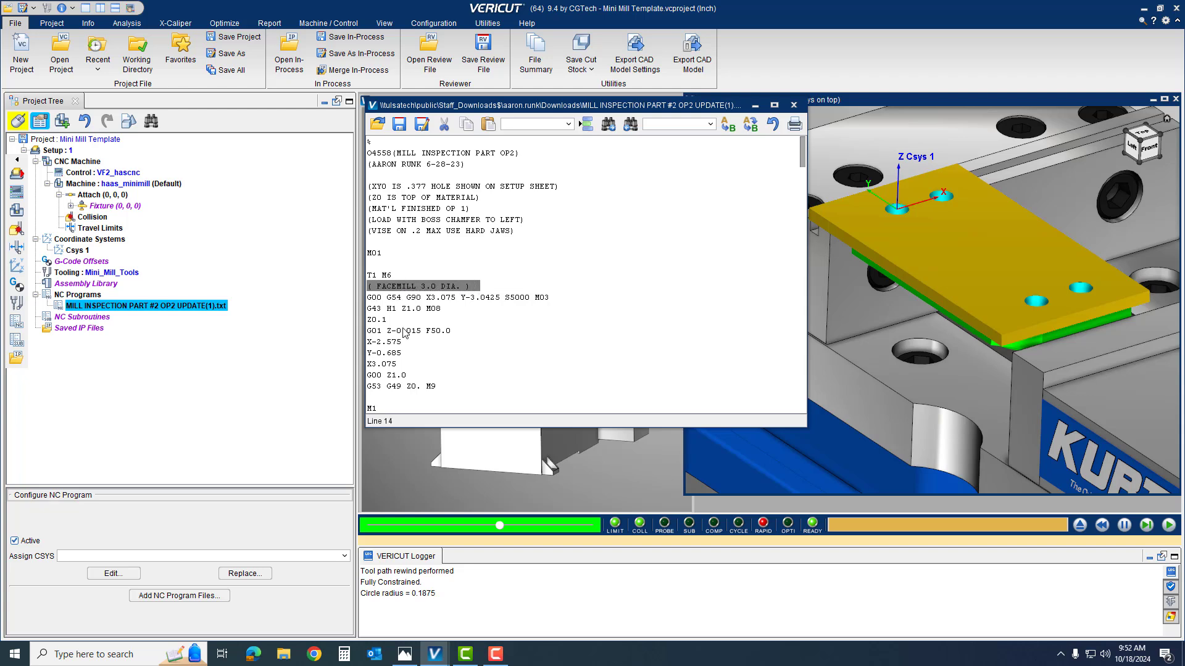
{"action": "scroll", "coordinate": [454, 369], "scroll_direction": "down", "scroll_amount": 1}
{"action": "left_click_drag", "start_coordinate": [519, 388], "coordinate": [367, 388]}
{"action": "scroll", "coordinate": [623, 291], "scroll_direction": "up", "scroll_amount": 1}
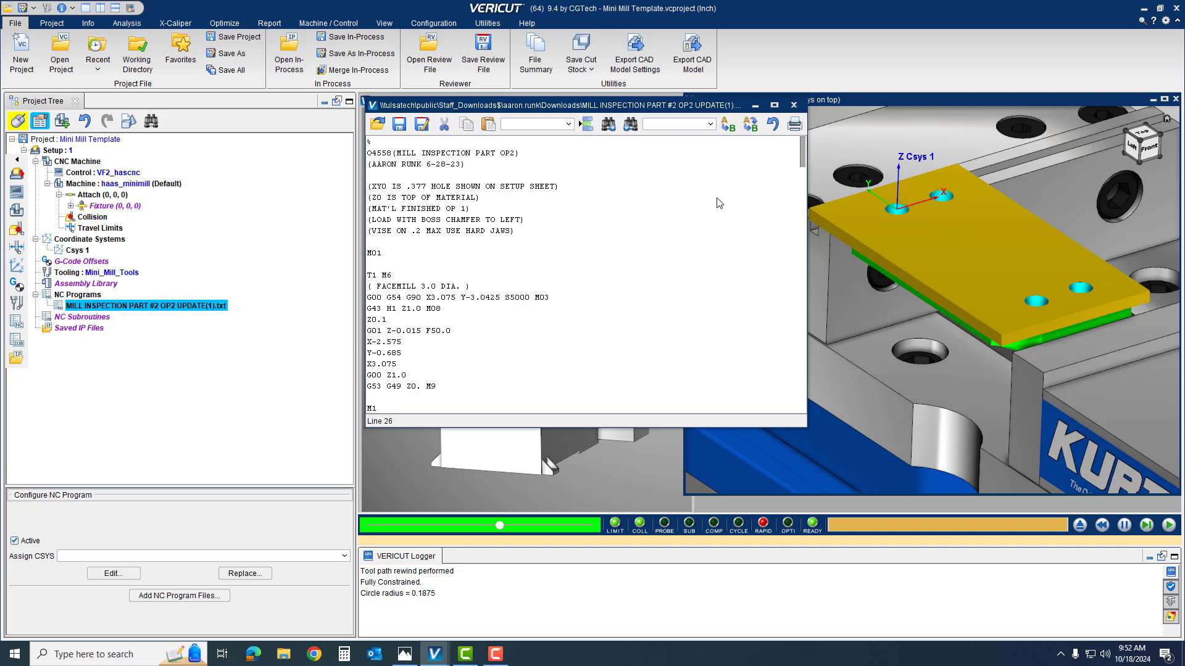
{"action": "left_click", "coordinate": [793, 106]}
Load the recent tool library Mill Inspection Part 2 Op2 Tools.tls in place of Mini_Mill_Tools and inspect its second tool
{"action": "left_click", "coordinate": [101, 274]}
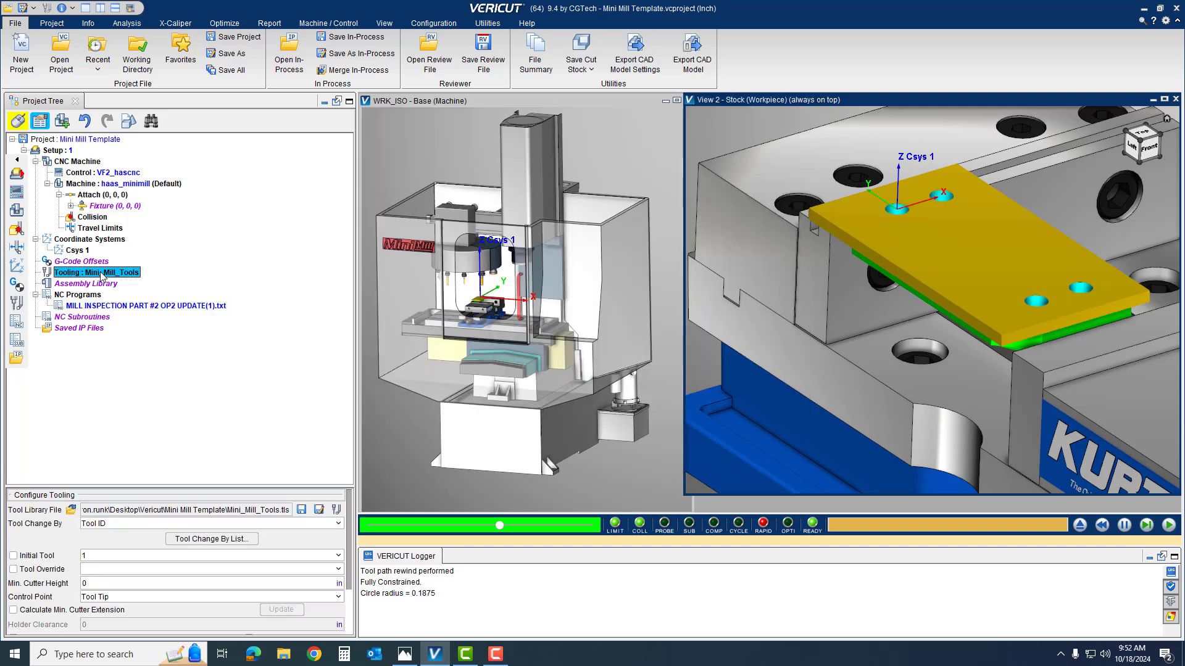
{"action": "double_click", "coordinate": [101, 273]}
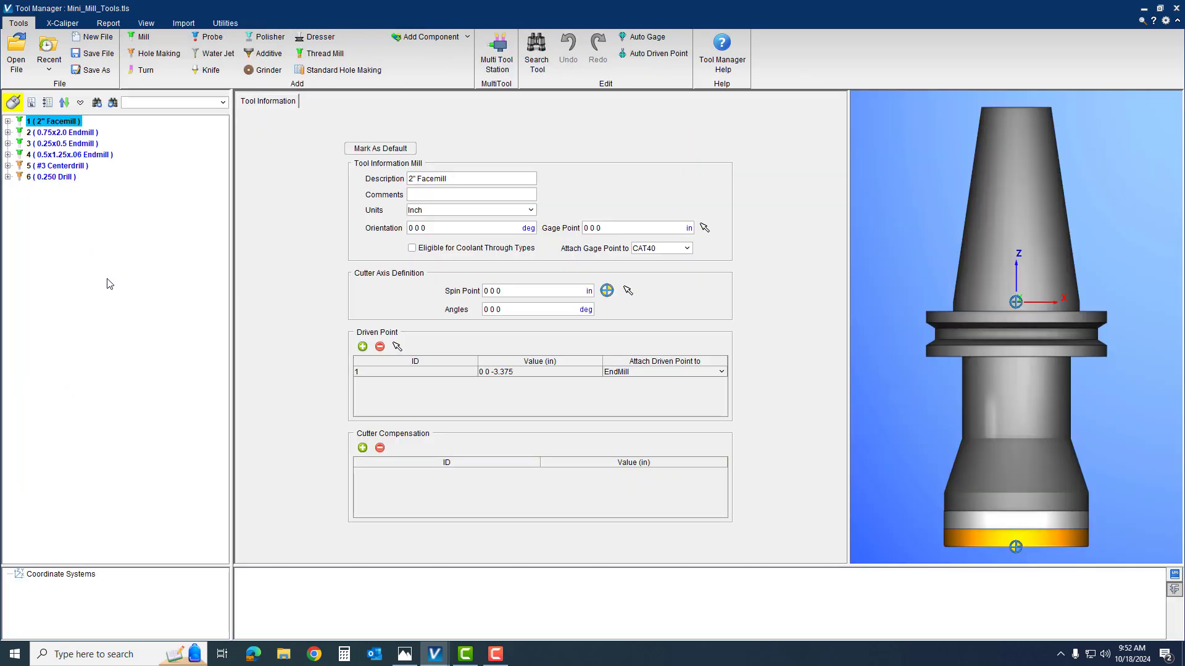
{"action": "left_click", "coordinate": [49, 67]}
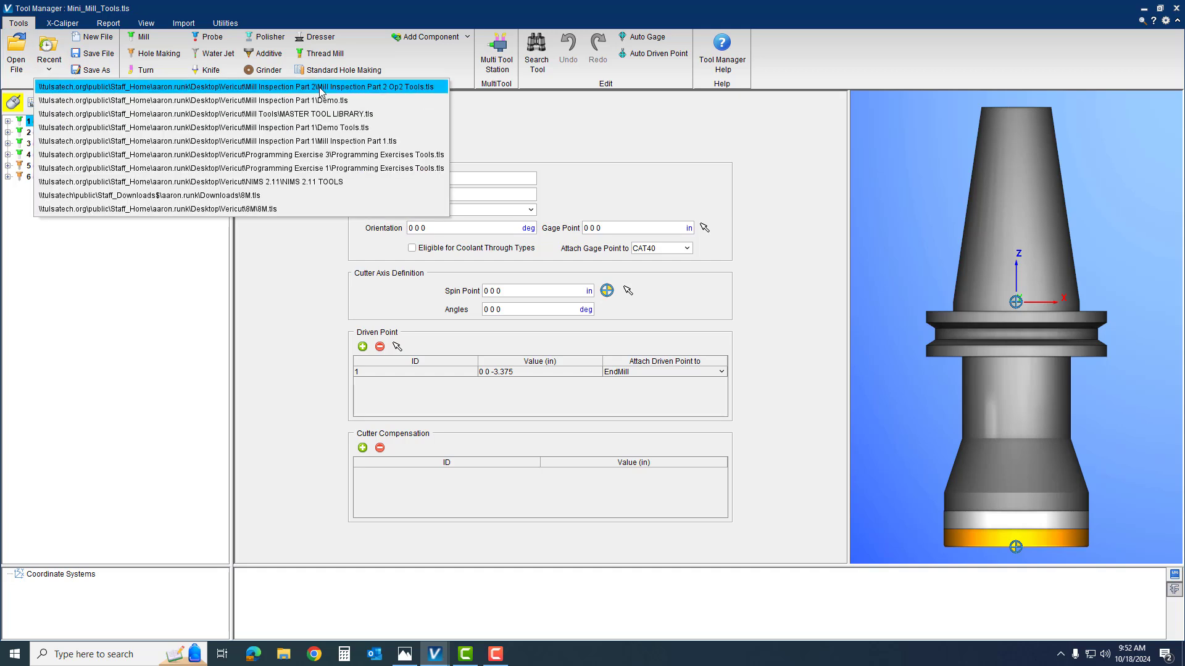
{"action": "left_click", "coordinate": [373, 88]}
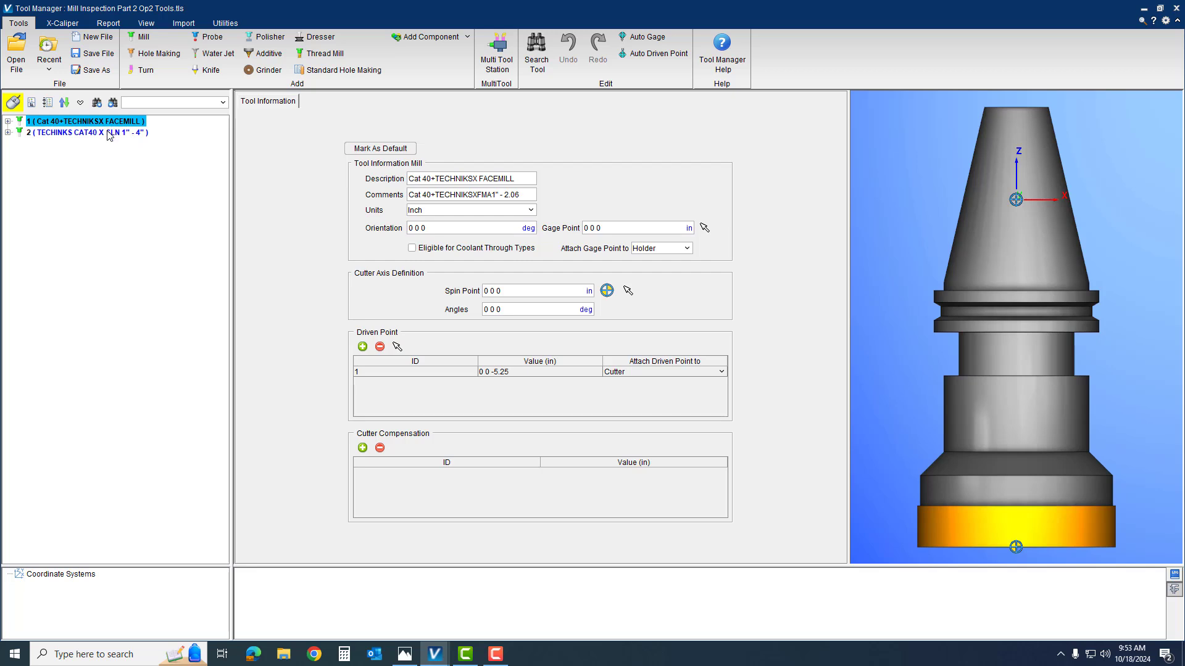
{"action": "left_click", "coordinate": [109, 132]}
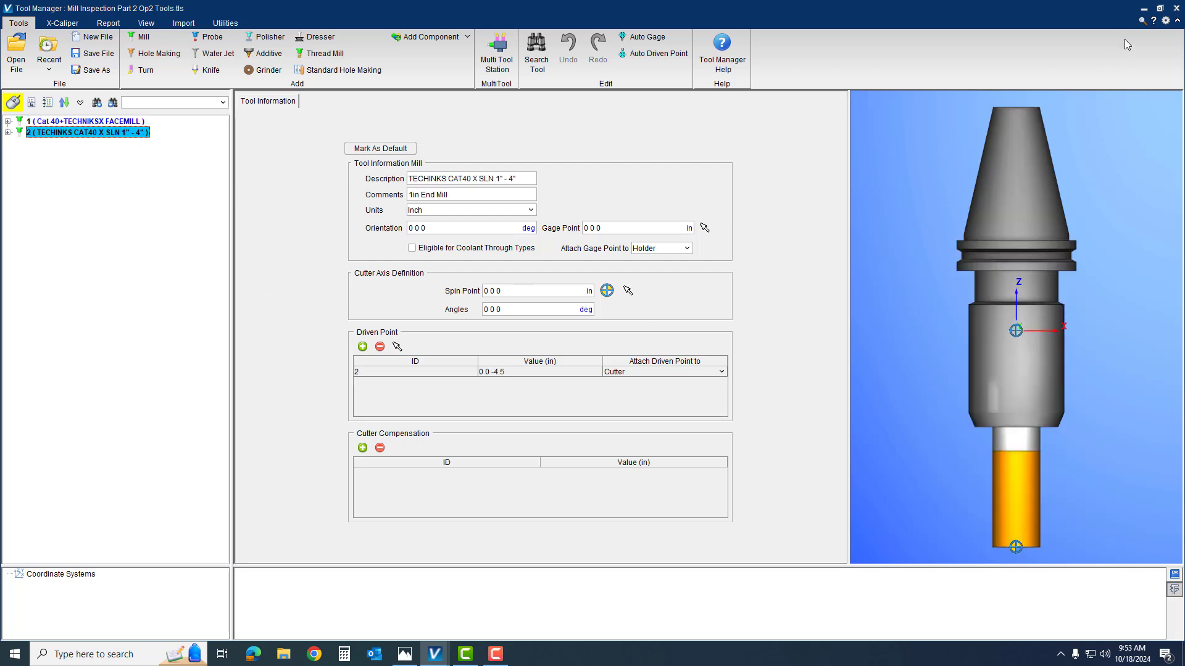
{"action": "left_click", "coordinate": [1174, 8]}
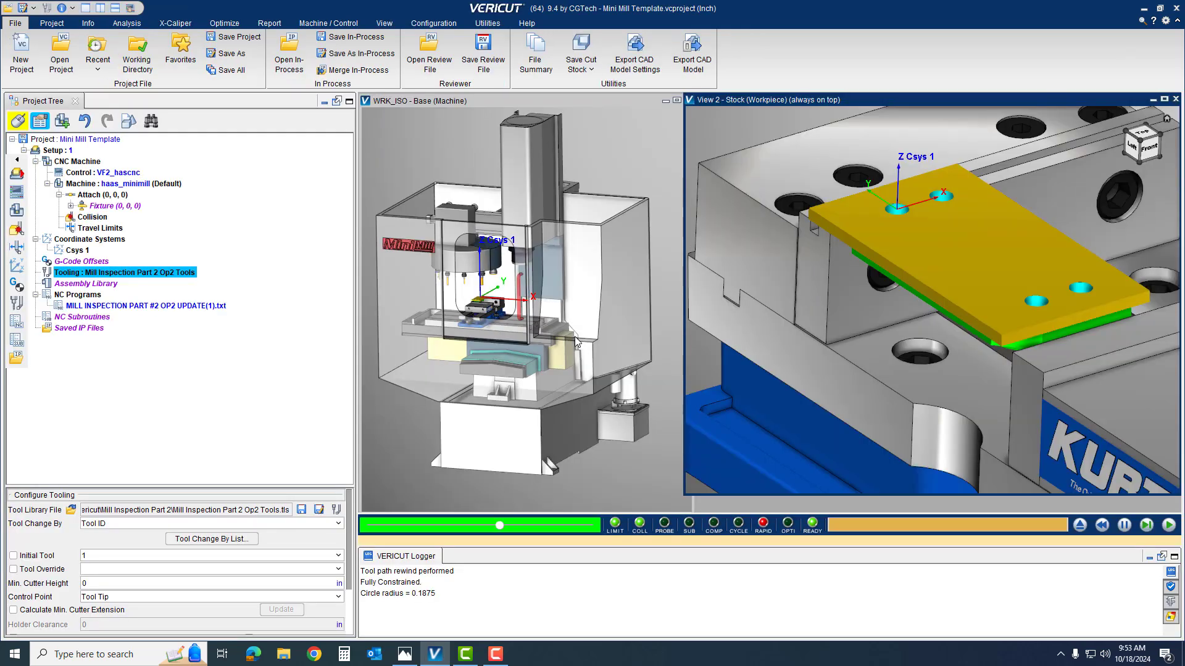
Rename the coordinate system Csys 1 as G54
{"action": "left_click", "coordinate": [74, 250]}
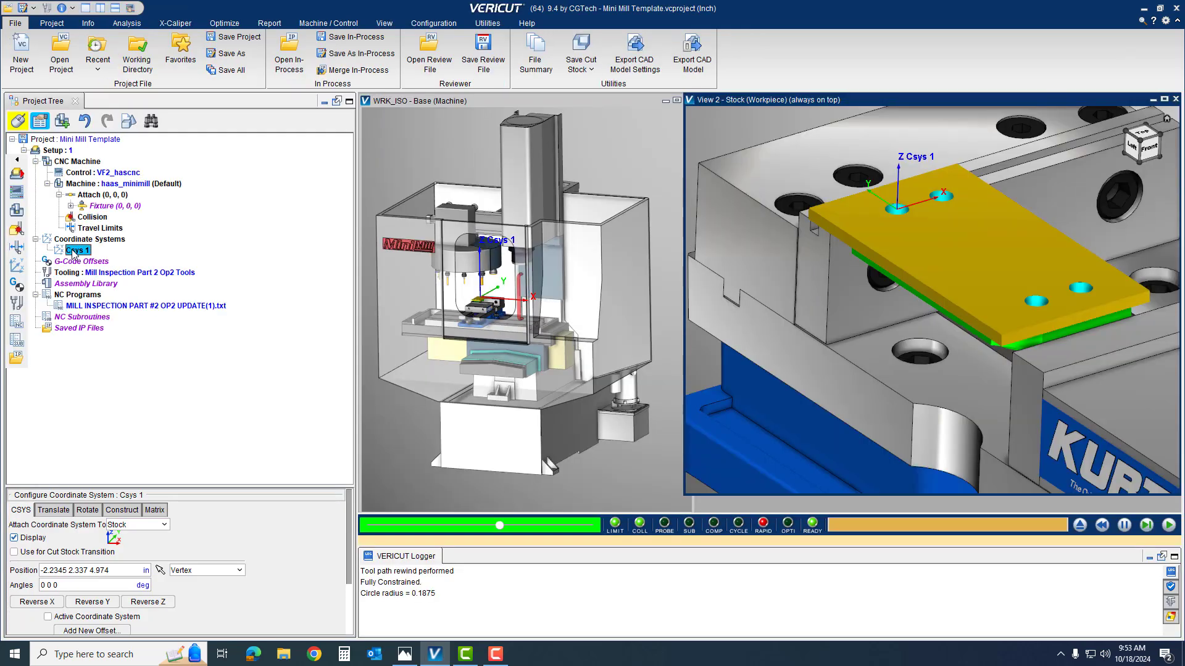
{"action": "right_click", "coordinate": [74, 253]}
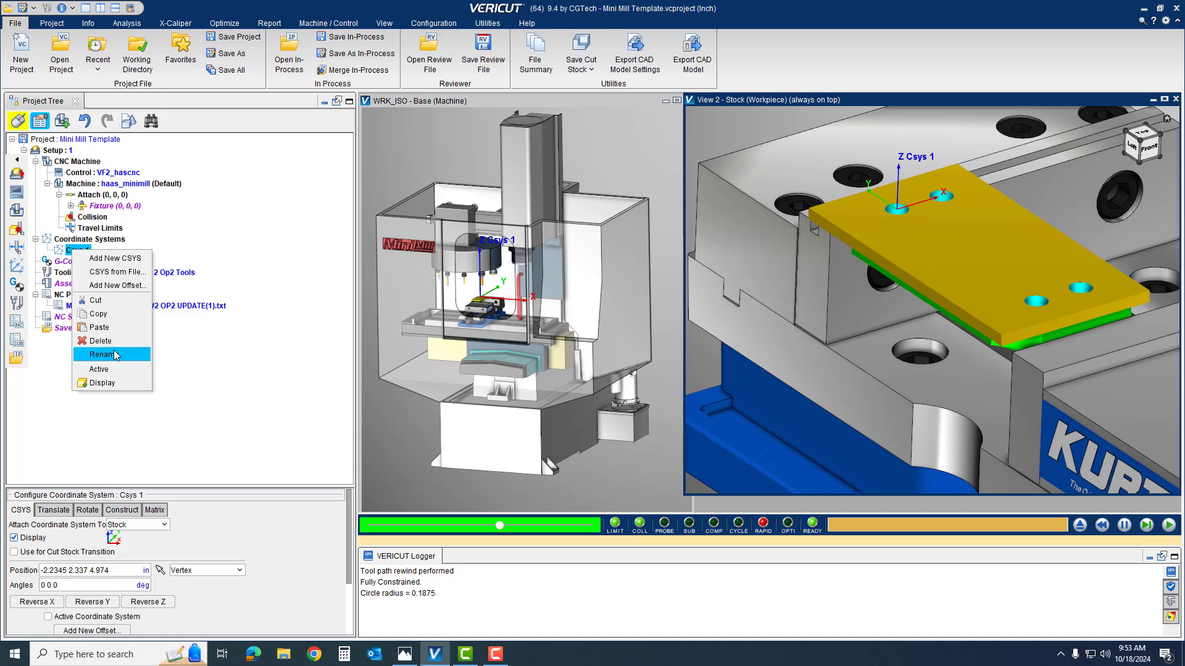
{"action": "left_click", "coordinate": [104, 355]}
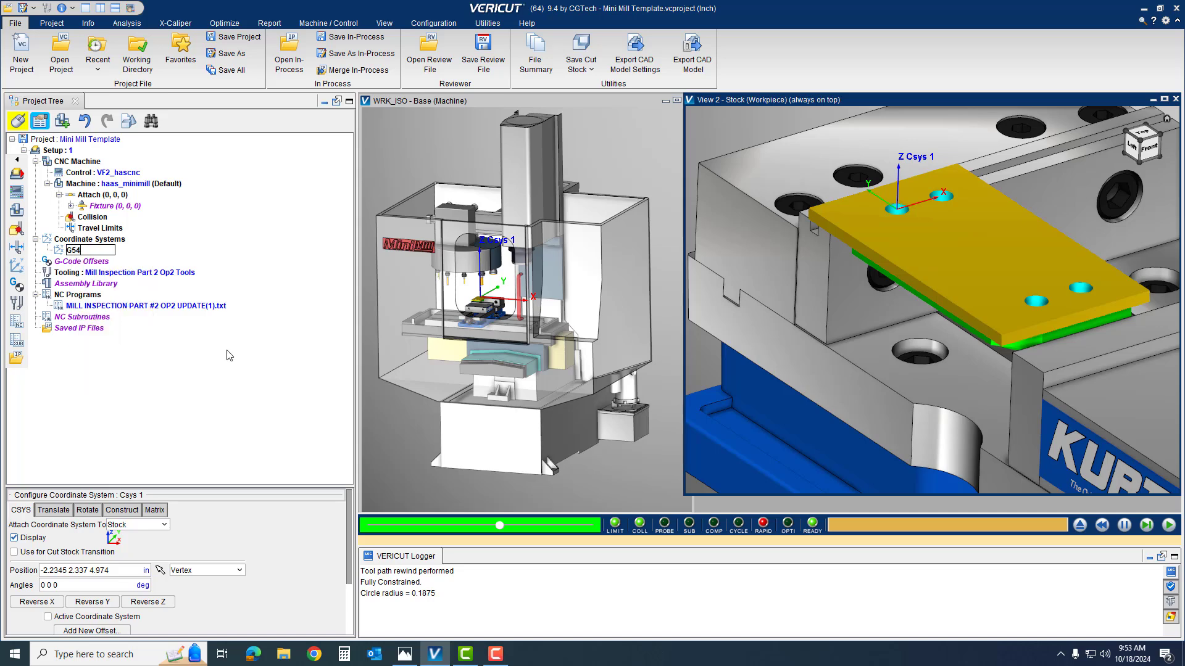
{"action": "key", "text": "Return"}
Add a G54 work offset for subsystem 1 from Spindle to the G54 coordinate system
{"action": "left_click", "coordinate": [101, 263]}
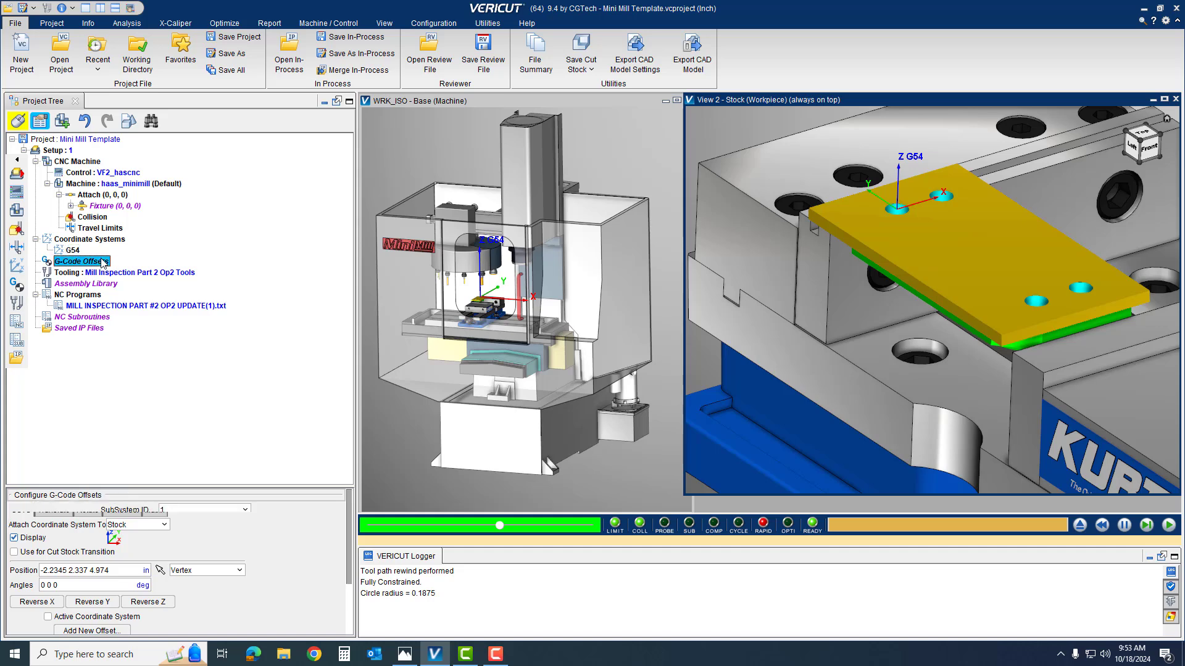
{"action": "left_click", "coordinate": [191, 541]}
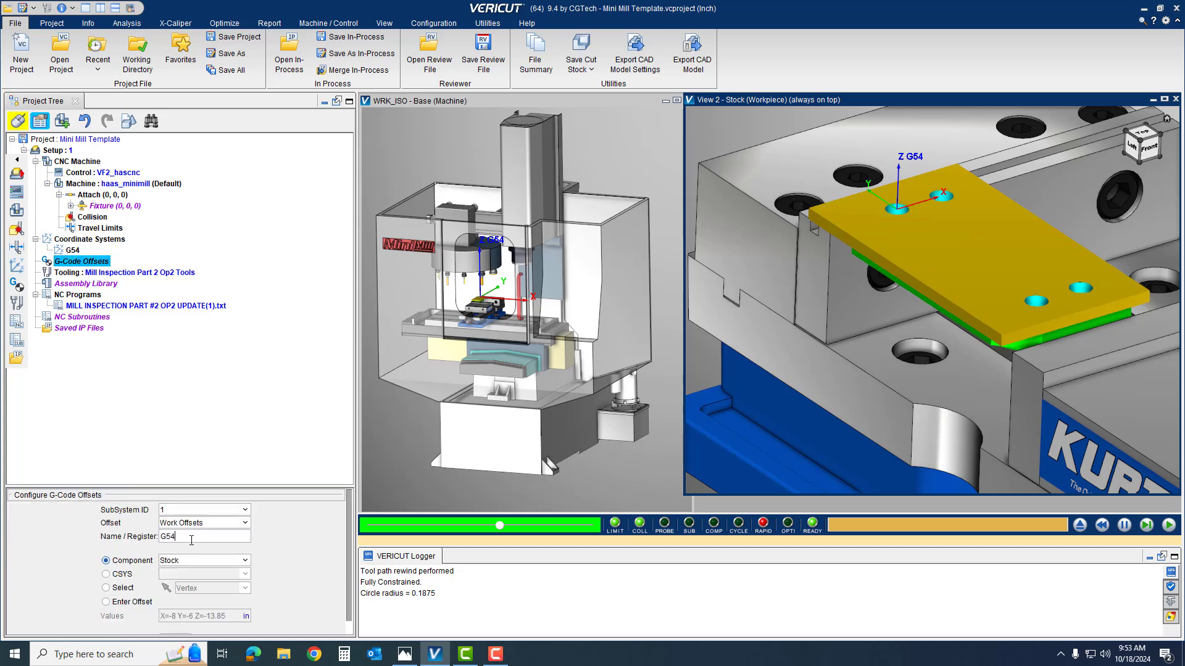
{"action": "left_click", "coordinate": [107, 575]}
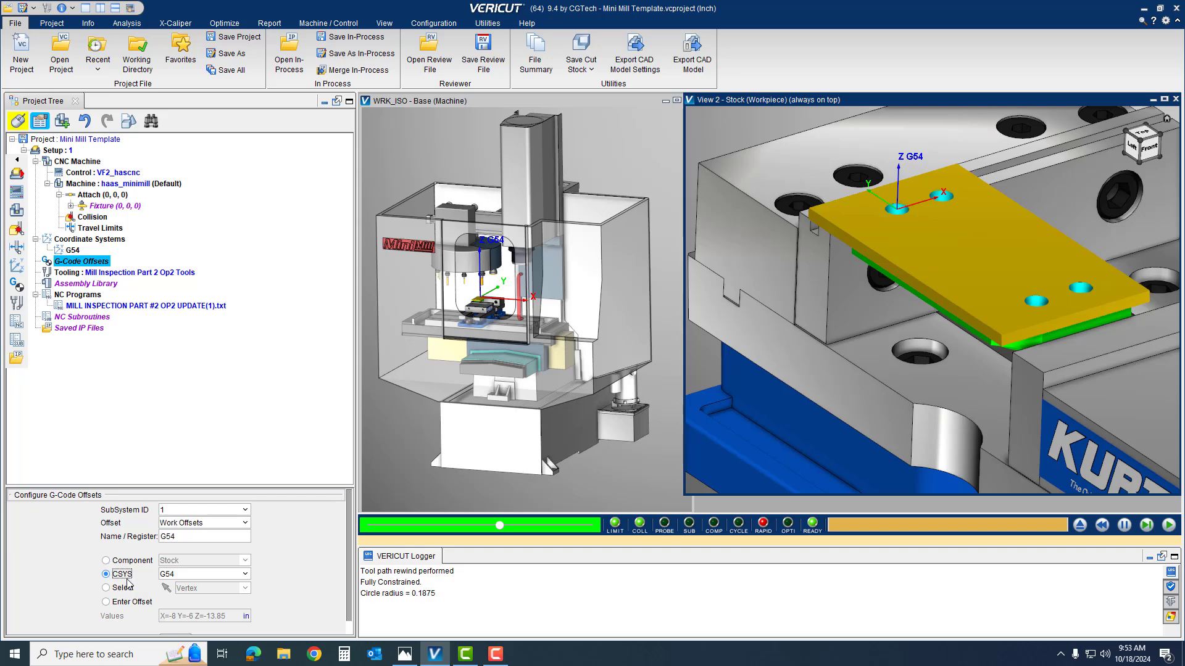
{"action": "scroll", "coordinate": [287, 582], "scroll_direction": "down", "scroll_amount": 1}
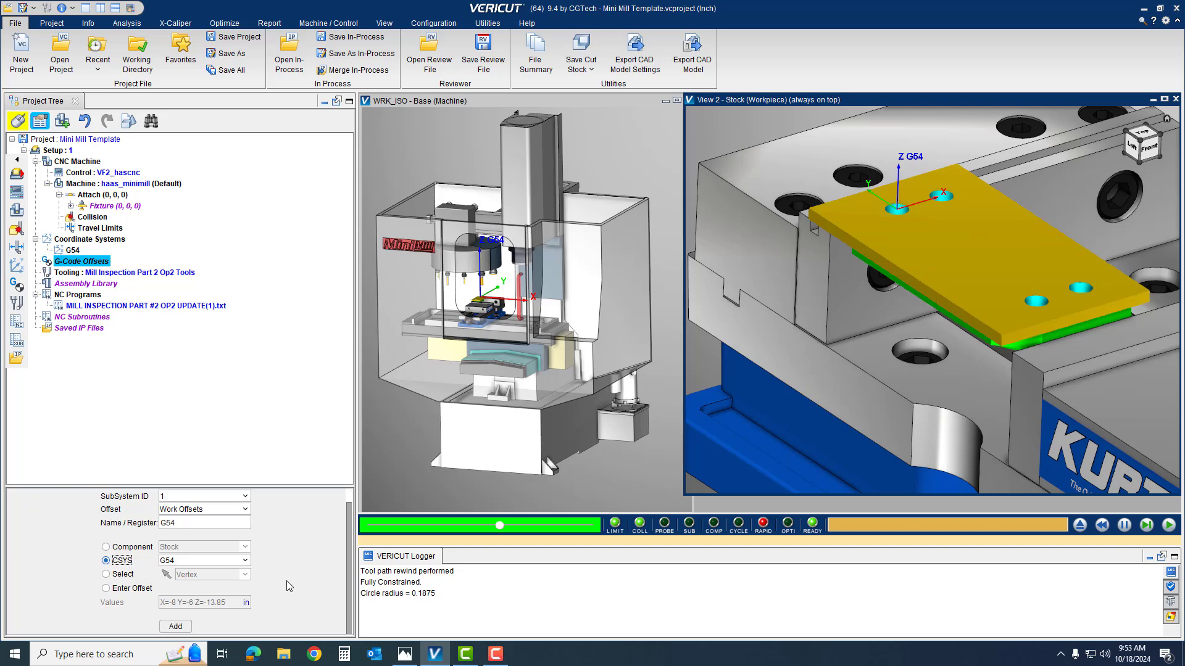
{"action": "left_click", "coordinate": [175, 627]}
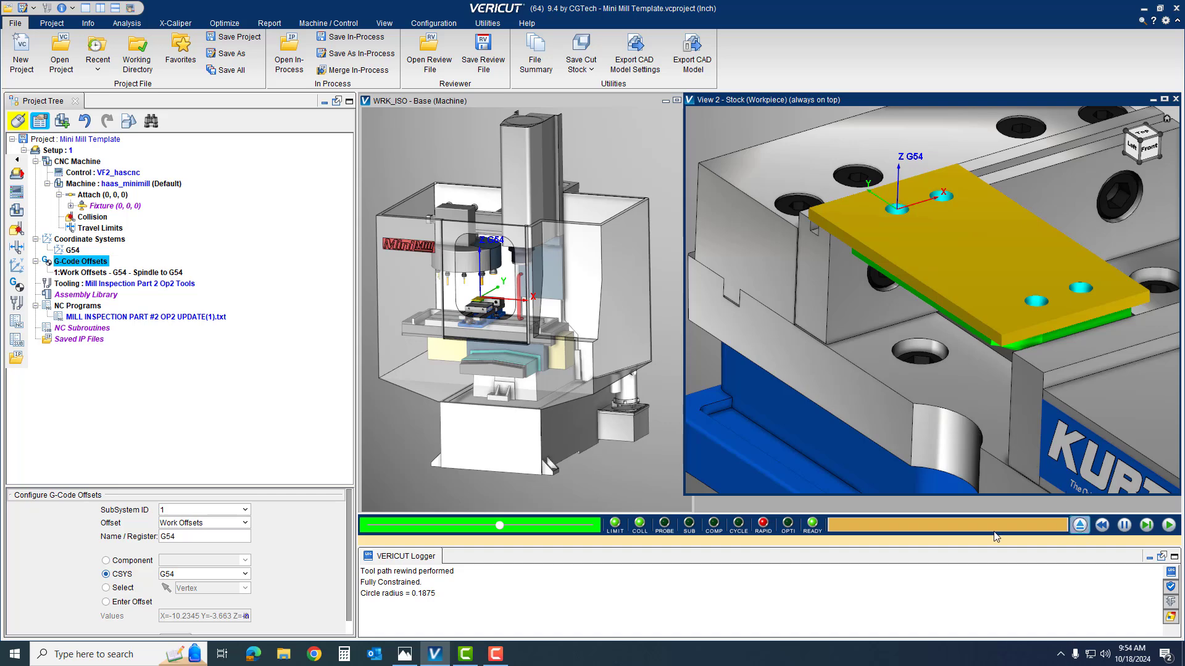
Simulate the second-operation program at a reduced animation speed, raise the speed slightly partway through, and inspect the machined part
{"action": "left_click_drag", "start_coordinate": [499, 525], "coordinate": [395, 525]}
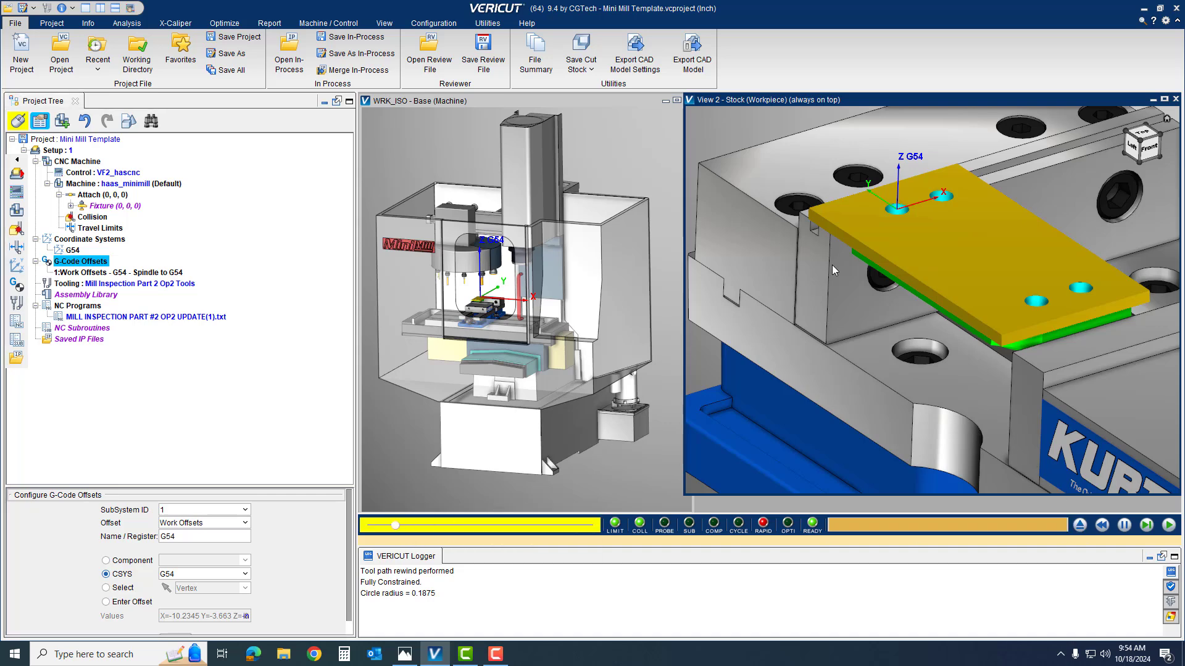
{"action": "middle_click_drag", "start_coordinate": [836, 274], "coordinate": [802, 303]}
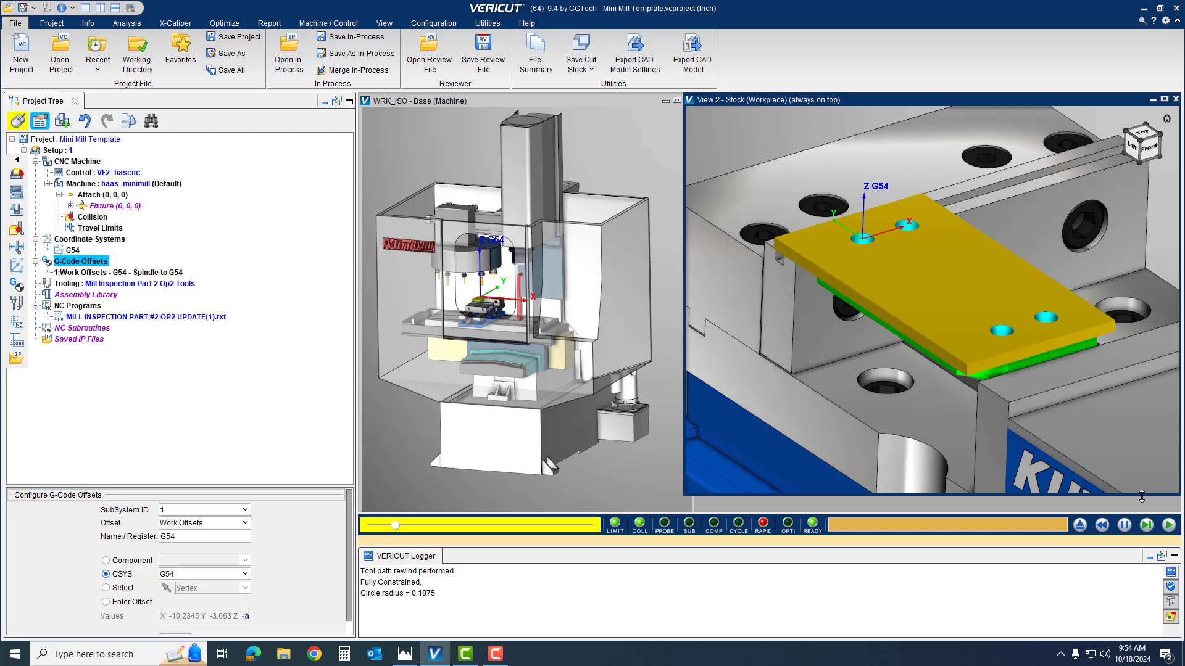
{"action": "left_click", "coordinate": [1169, 526]}
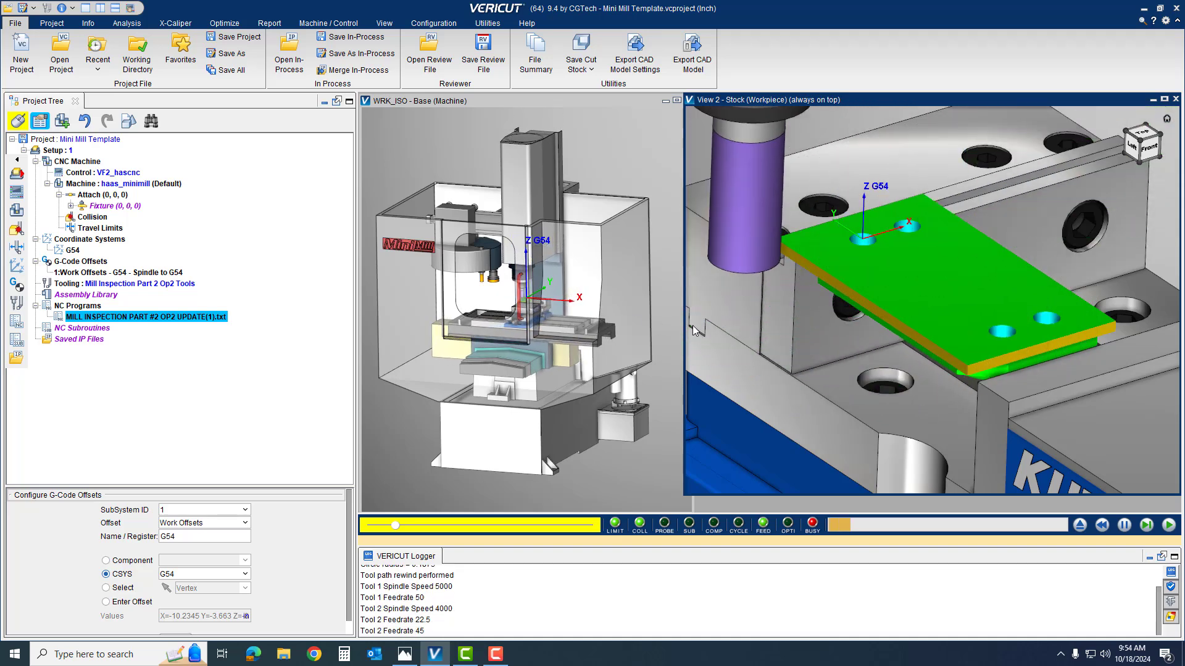
{"action": "mouse_move", "coordinate": [398, 535]}
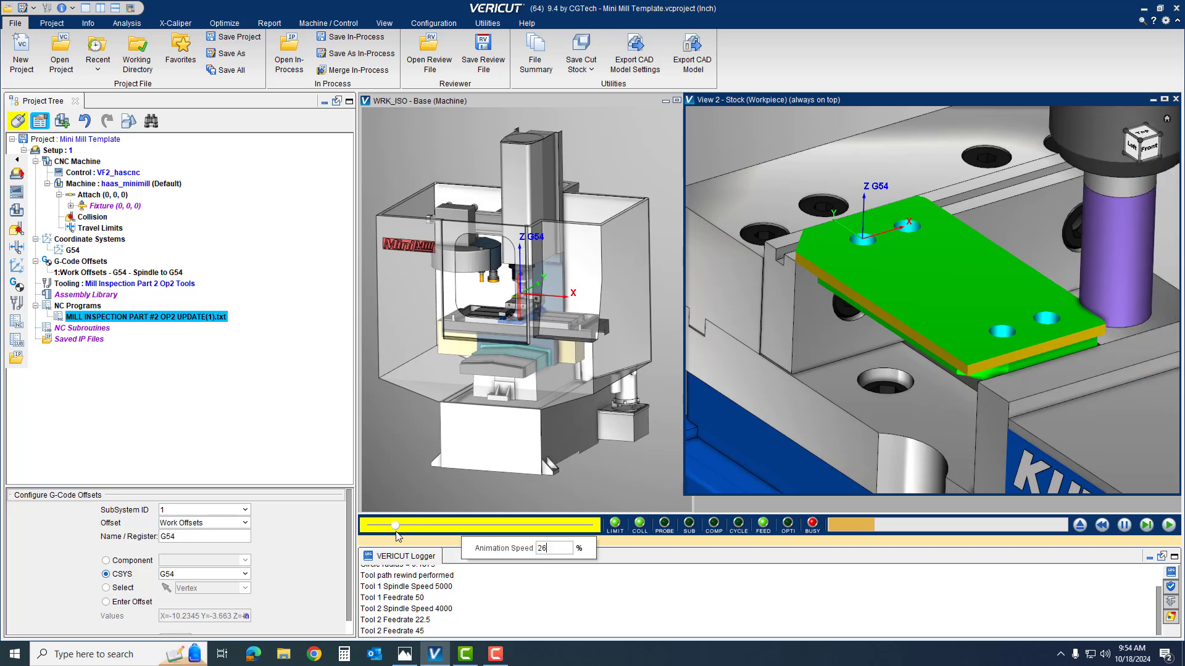
{"action": "left_click_drag", "start_coordinate": [395, 525], "coordinate": [427, 526]}
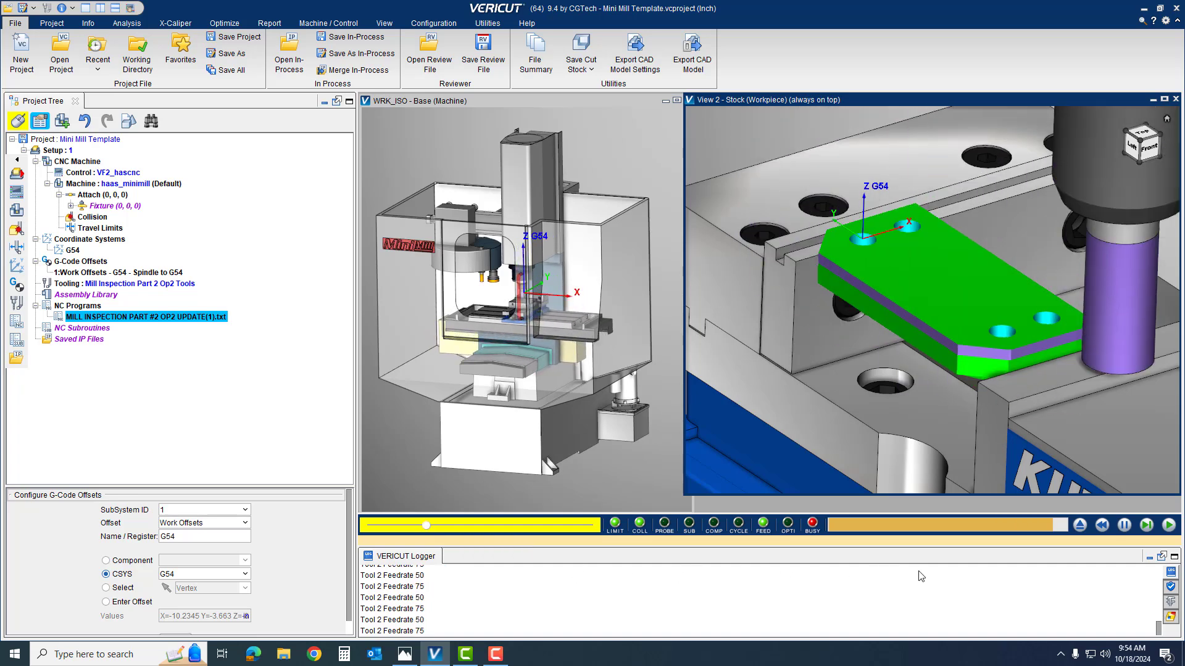
{"action": "mouse_move", "coordinate": [1012, 306]}
{"action": "middle_mouse_down"}
{"action": "mouse_move", "coordinate": [1128, 315]}
{"action": "mouse_move", "coordinate": [1141, 280]}
{"action": "mouse_move", "coordinate": [1127, 253]}
{"action": "mouse_move", "coordinate": [1070, 312]}
{"action": "mouse_move", "coordinate": [954, 290]}
{"action": "mouse_move", "coordinate": [950, 279]}
{"action": "mouse_move", "coordinate": [970, 310]}
{"action": "mouse_move", "coordinate": [1166, 232]}
{"action": "mouse_move", "coordinate": [994, 296]}
{"action": "mouse_move", "coordinate": [981, 263]}
{"action": "middle_mouse_up"}
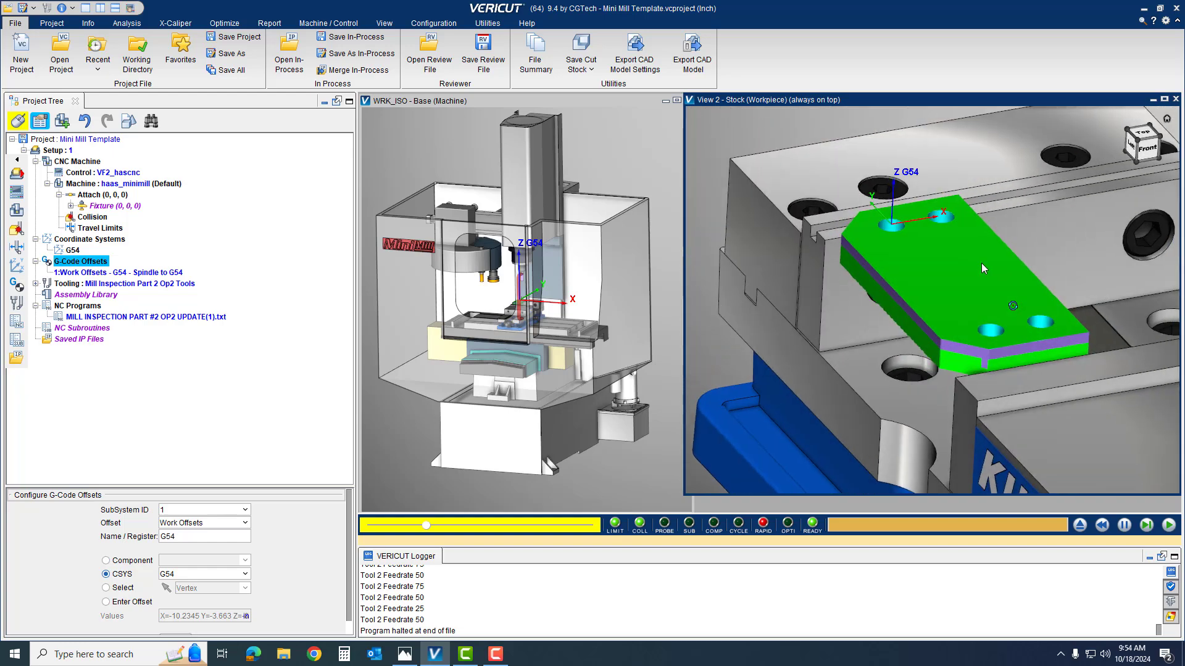